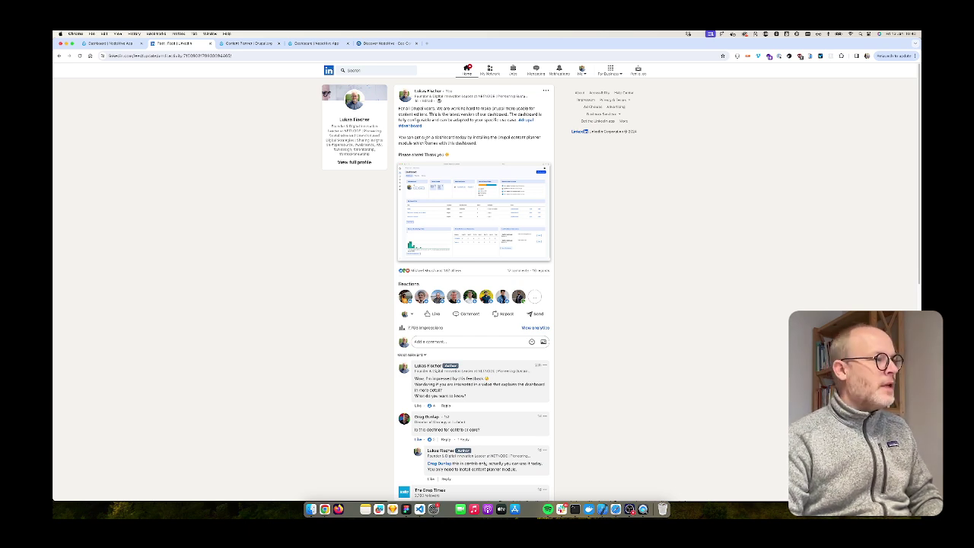
# Switch to the 'Dashboard | NodeHive App' tab to show the fully populated dashboard.
pyautogui.click(110, 43)
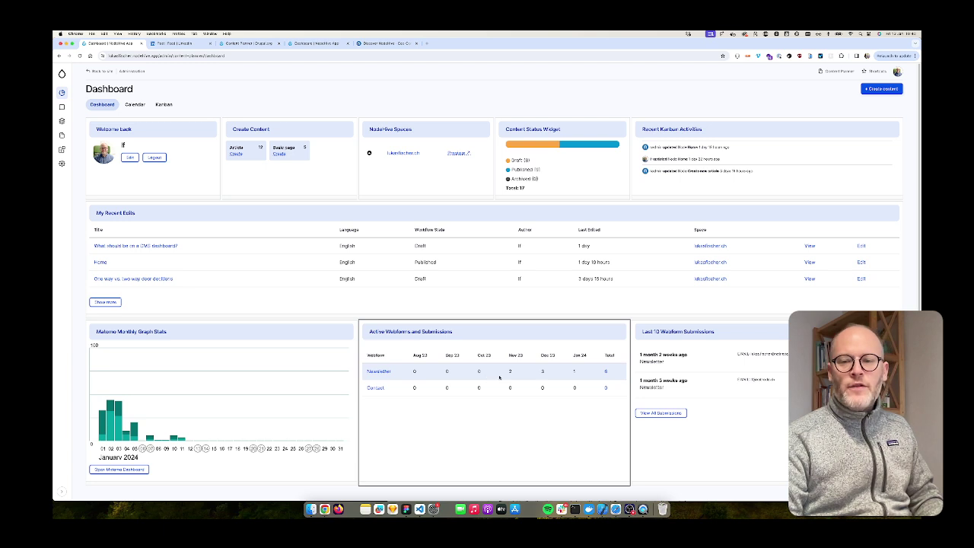
pyautogui.click(394, 46)
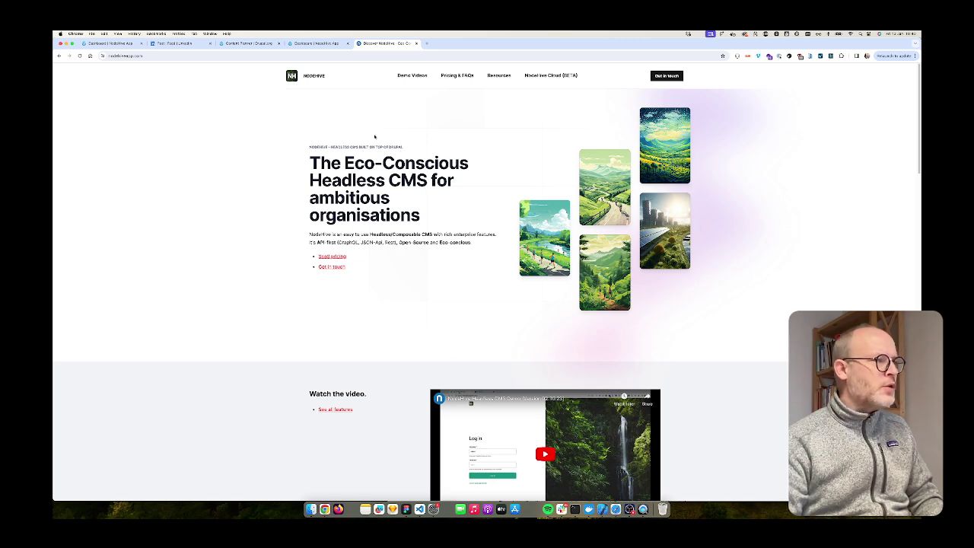
pyautogui.click(248, 43)
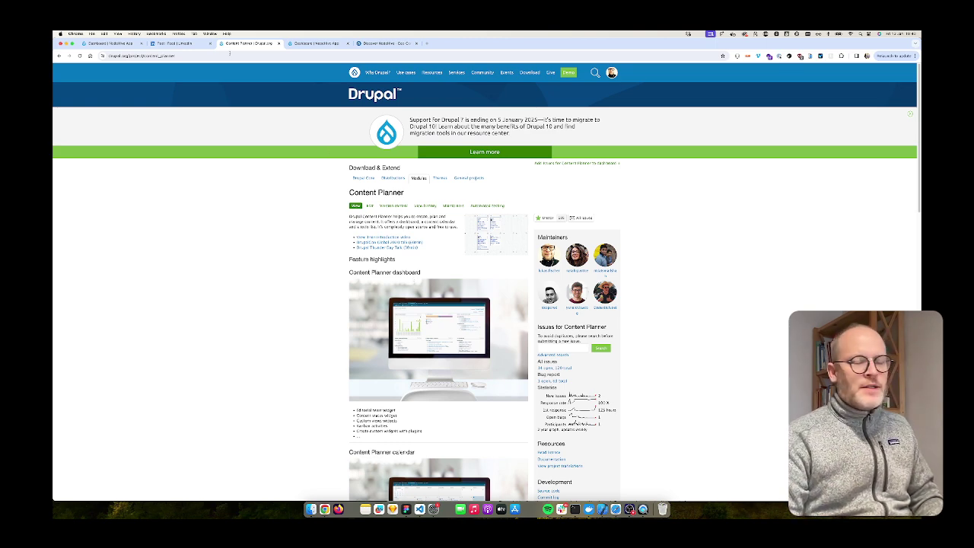
pyautogui.click(109, 43)
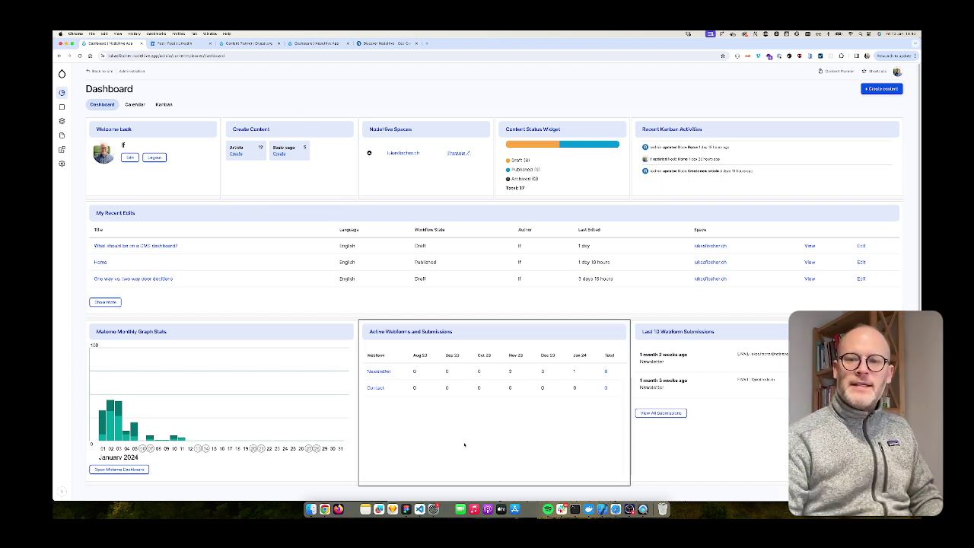
# Compare the new site's unconfigured dashboard with the configured one, ending on the unconfigured dashboard.
pyautogui.click(314, 43)
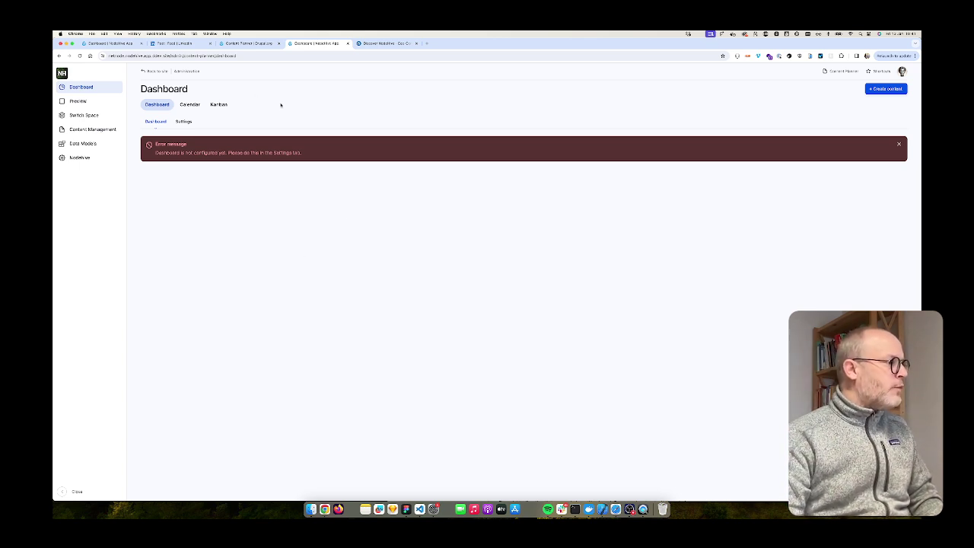
pyautogui.click(111, 42)
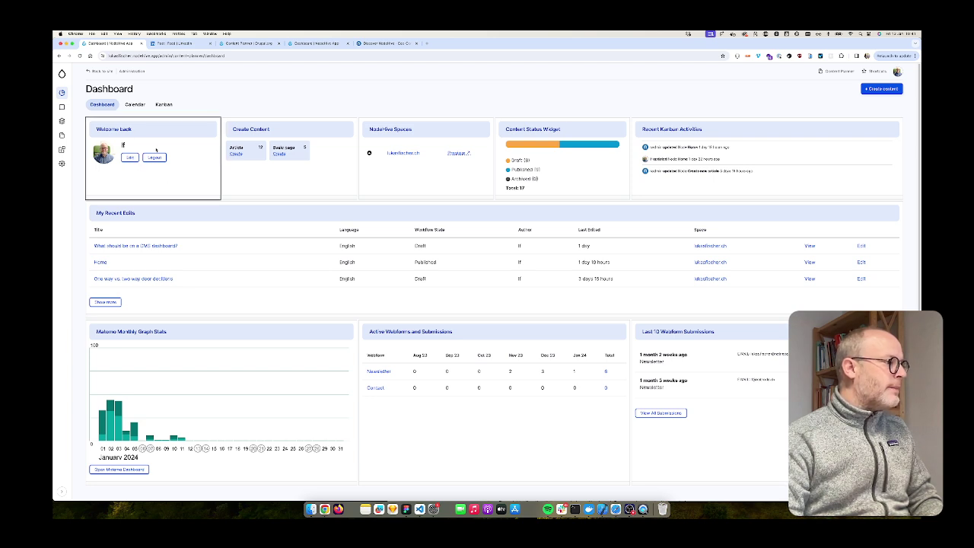
pyautogui.click(298, 43)
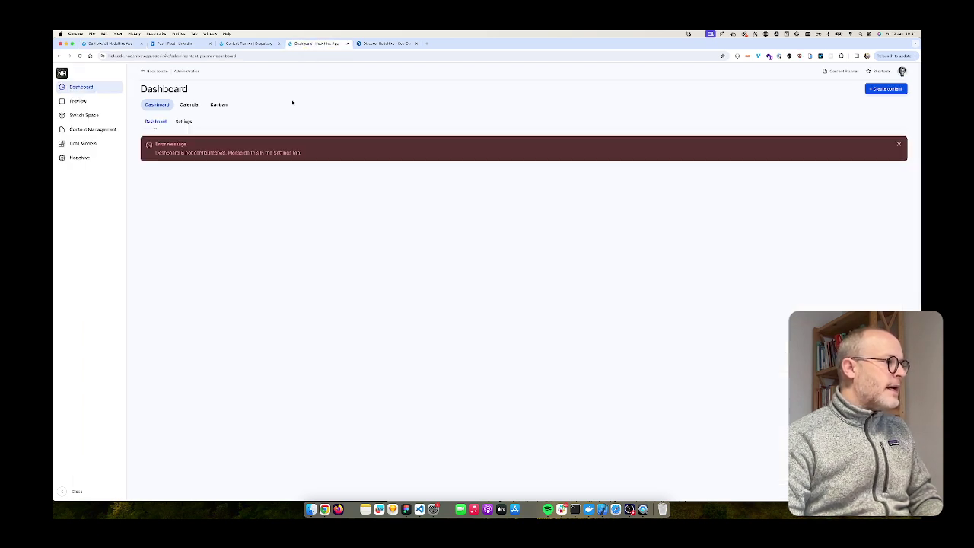
# Enable the Welcome User Widget in the dashboard settings and save the selection.
pyautogui.click(184, 123)
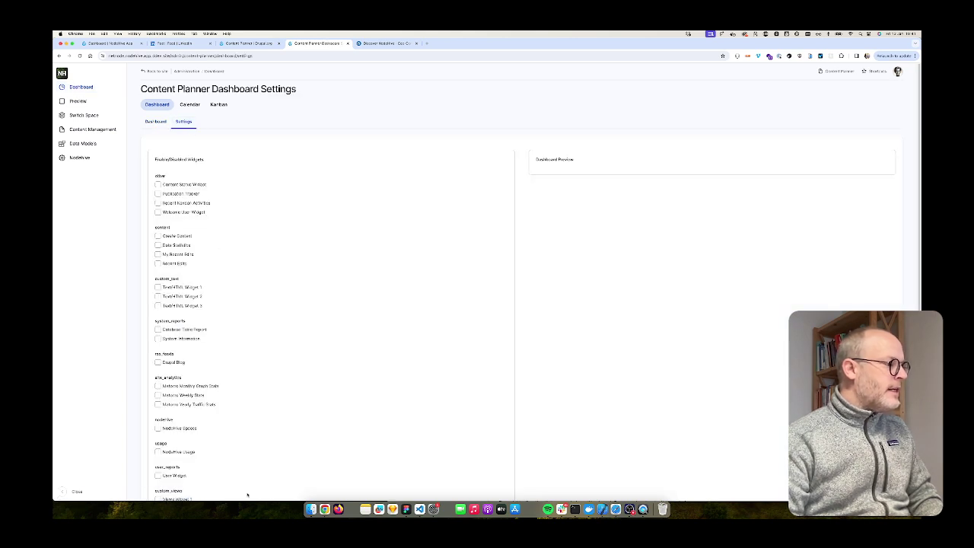
pyautogui.scroll(-10, 243, 481)
pyautogui.scroll(10, 193, 228)
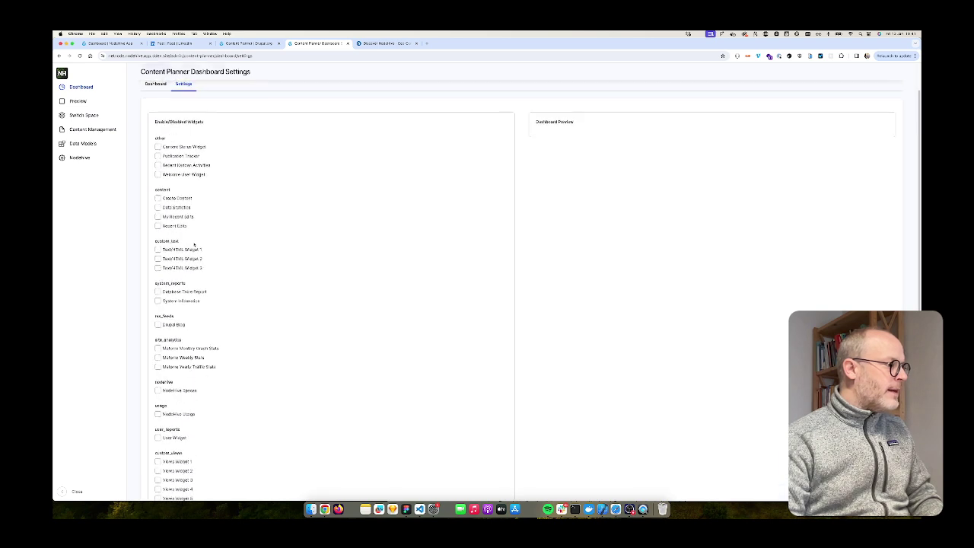
pyautogui.click(157, 174)
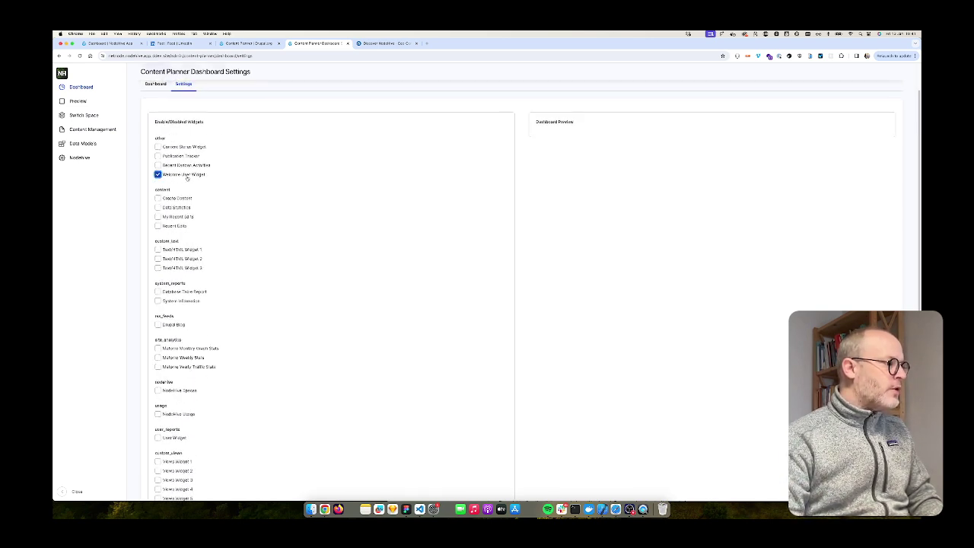
pyautogui.scroll(-5, 186, 177)
pyautogui.click(172, 462)
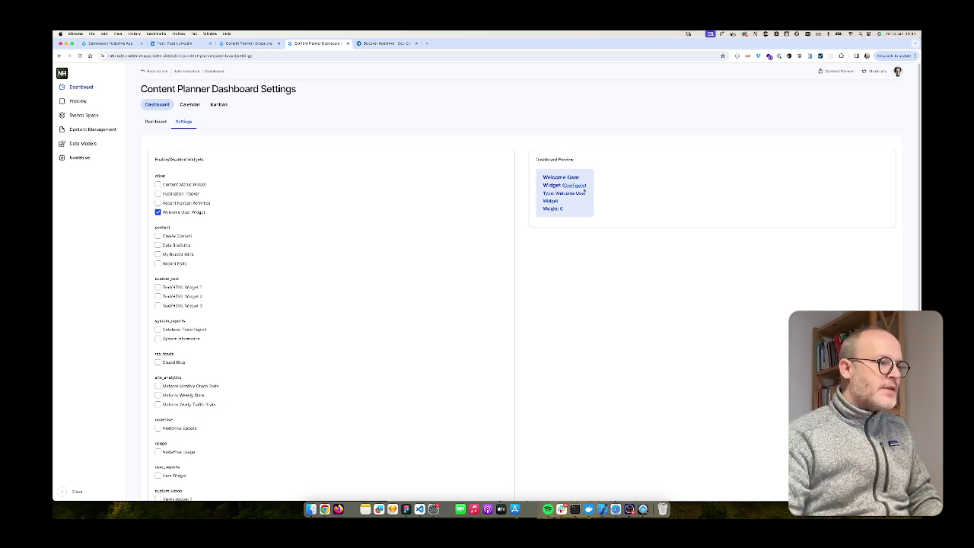
# Configure the Welcome User Widget with weight -10 and 1 Column width.
pyautogui.click(576, 184)
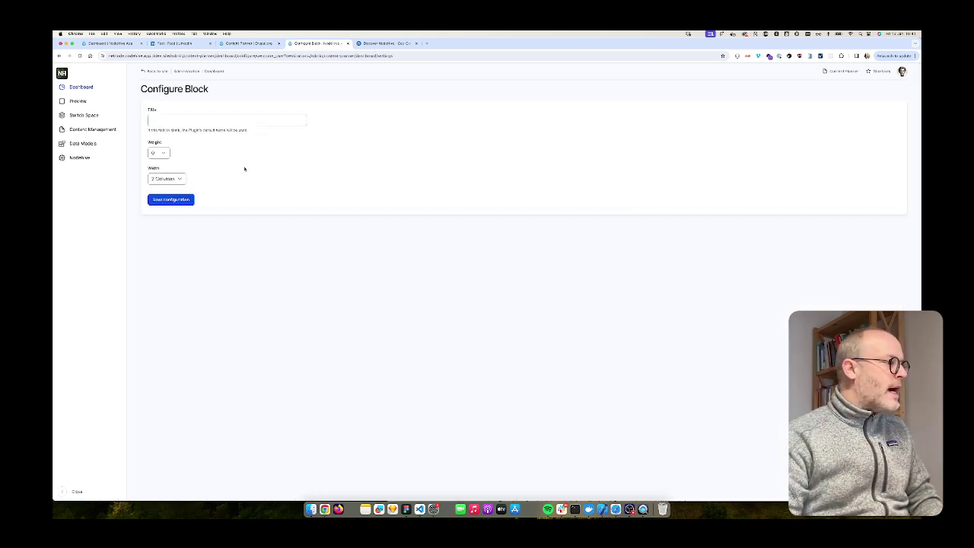
pyautogui.click(159, 153)
pyautogui.click(154, 80)
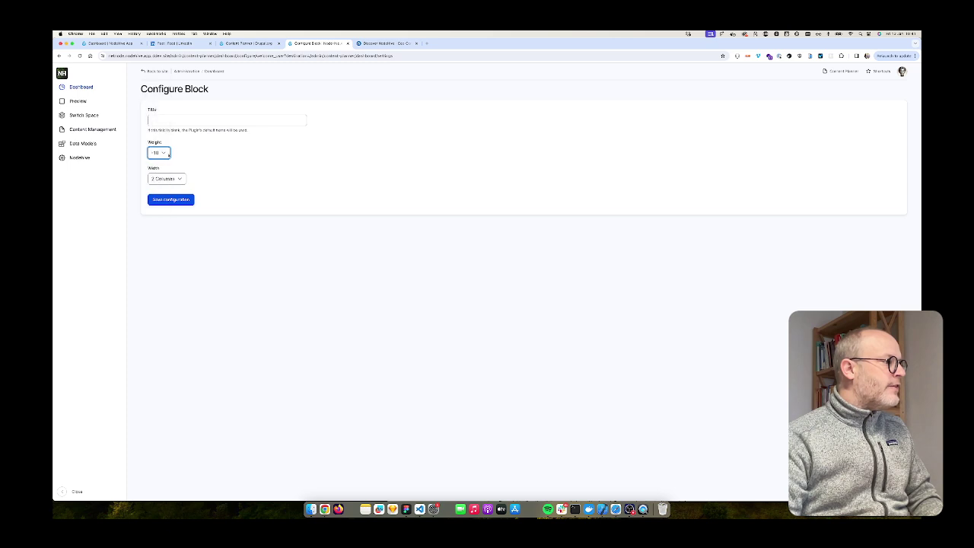
pyautogui.click(162, 178)
pyautogui.click(158, 172)
pyautogui.click(166, 199)
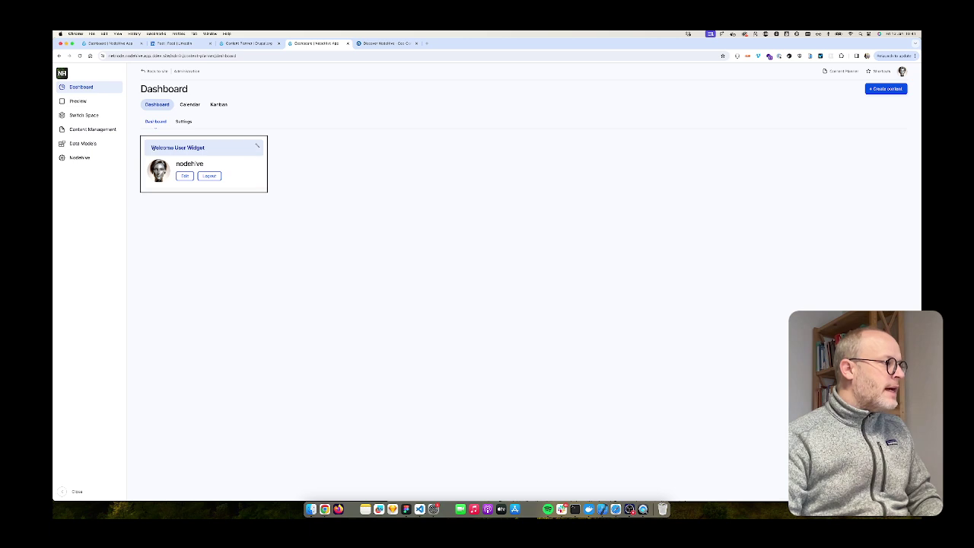
# Retitle the welcome widget 'Welcome back', then compare with the fully configured dashboard.
pyautogui.click(257, 145)
pyautogui.click(258, 145)
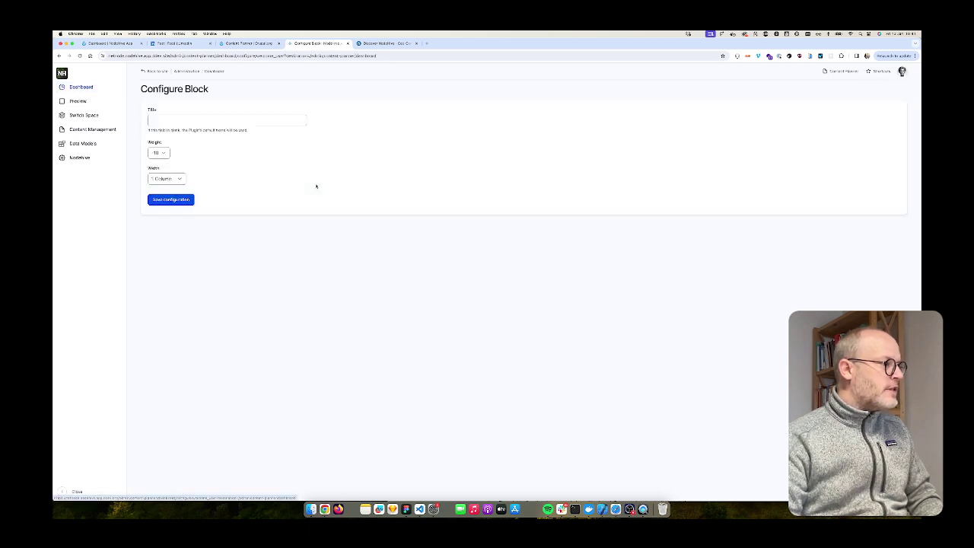
pyautogui.click(183, 121)
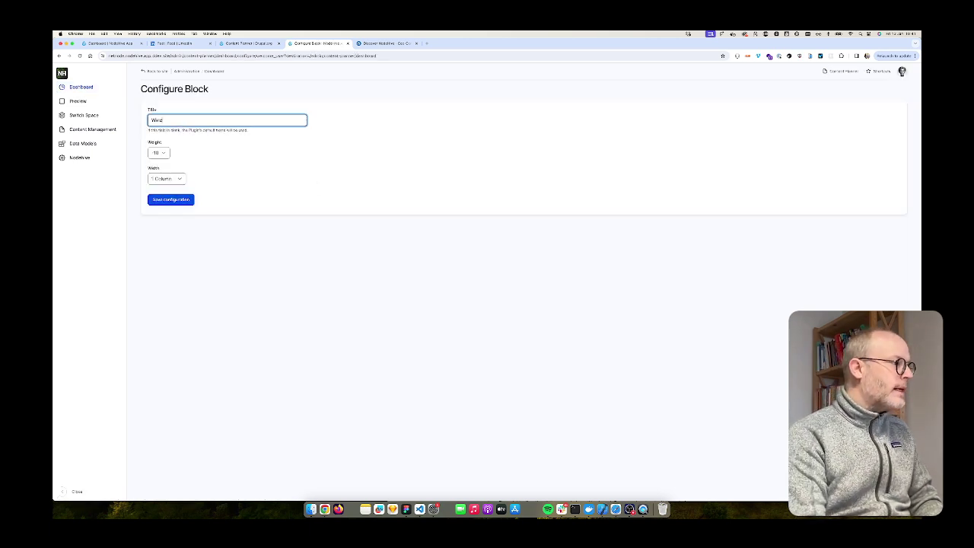
pyautogui.write('Welcome back')
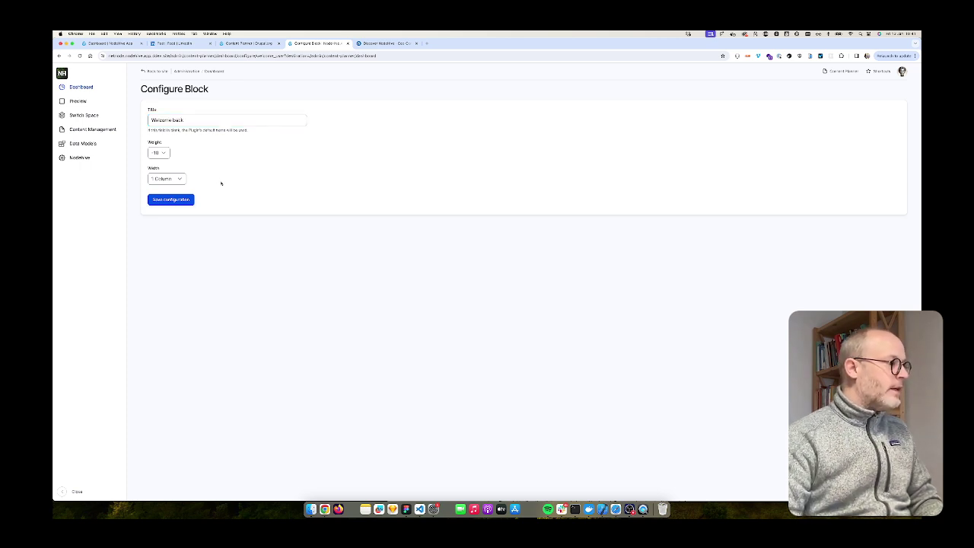
pyautogui.click(170, 199)
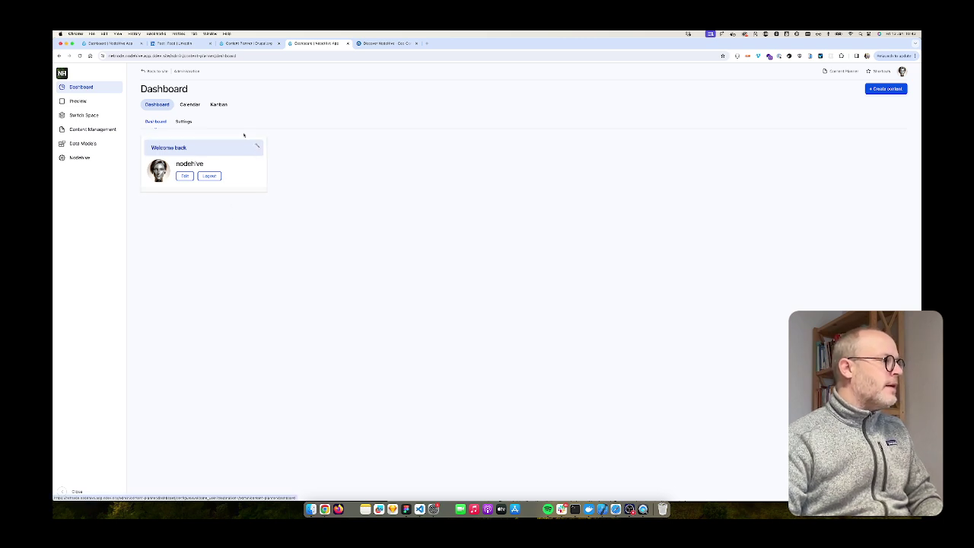
pyautogui.click(110, 43)
pyautogui.moveTo(76, 159)
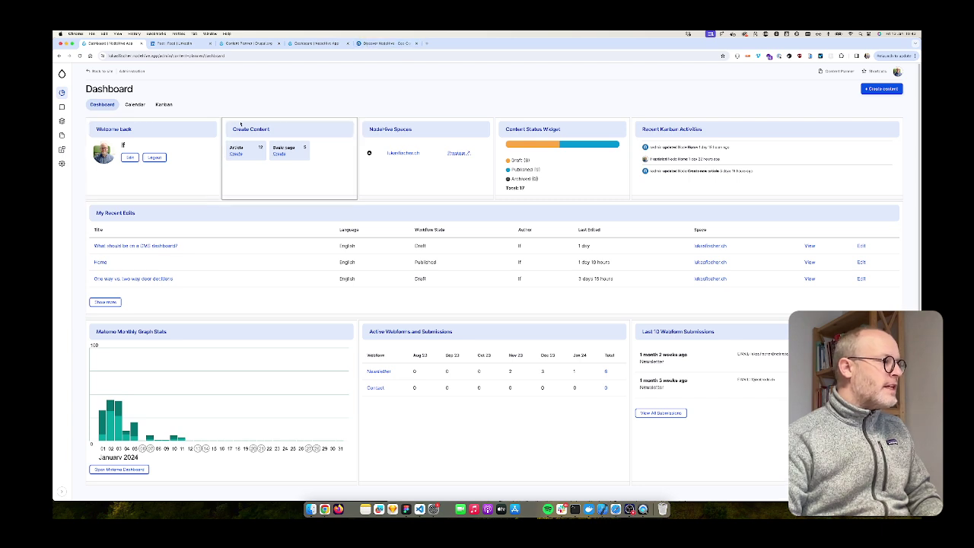
# Enable and save the Create Content widget, view the new dashboard, then compare with the configured one.
pyautogui.click(316, 43)
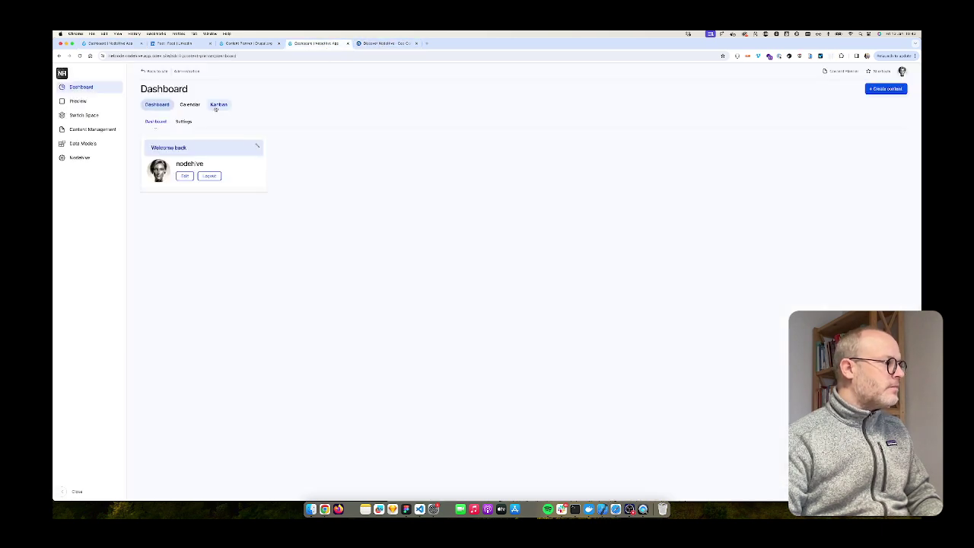
pyautogui.click(183, 121)
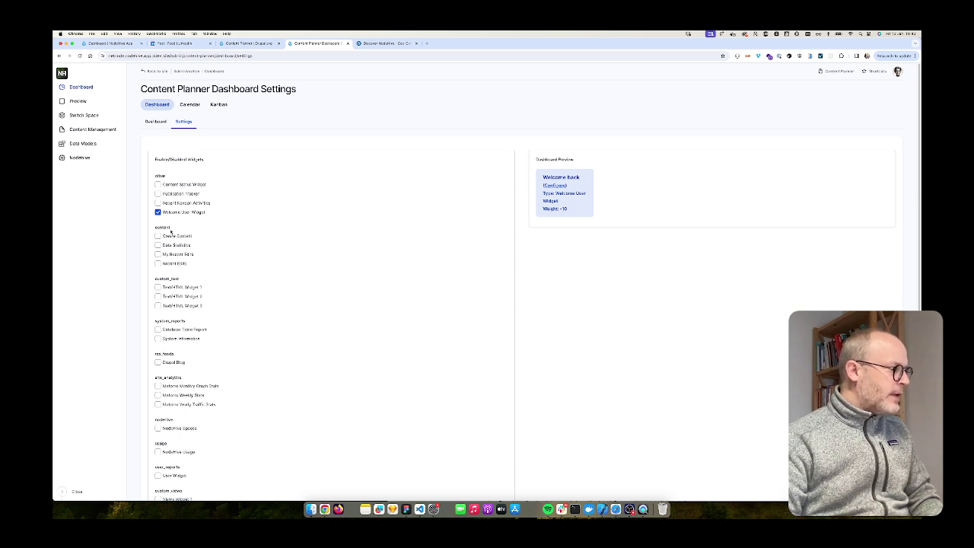
pyautogui.click(159, 236)
pyautogui.scroll(-5, 206, 190)
pyautogui.press('Return')
pyautogui.click(156, 122)
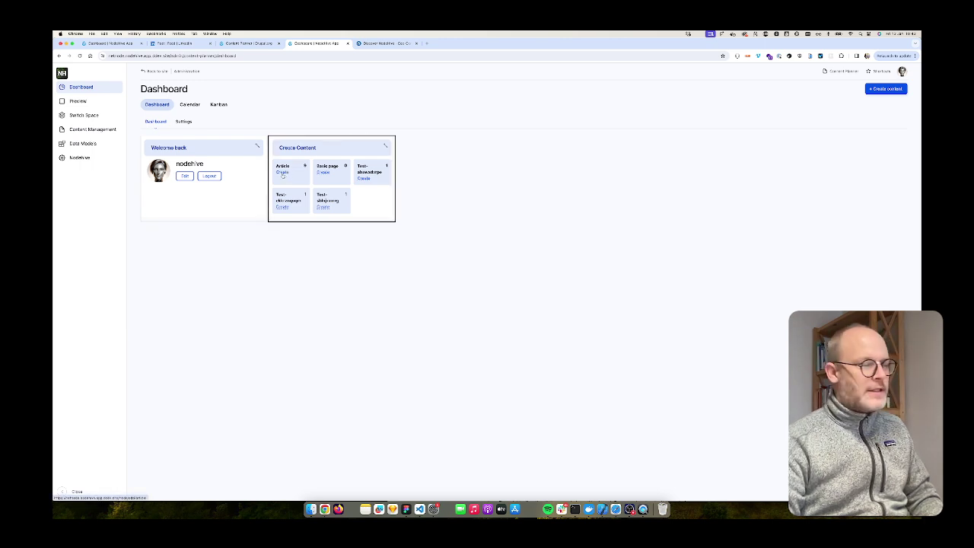
pyautogui.press('super+1')
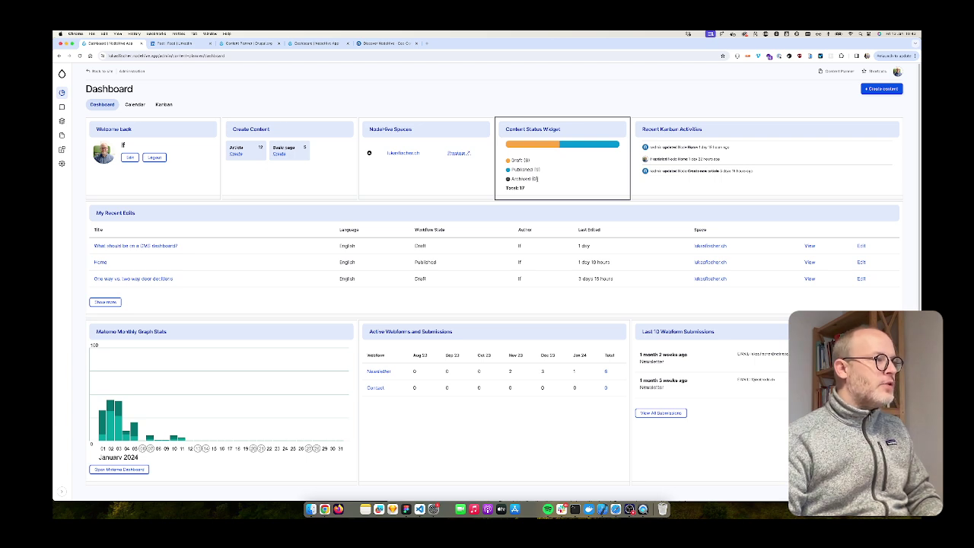
# Tick Content Status Widget in the new dashboard's settings and save the selection.
pyautogui.click(318, 43)
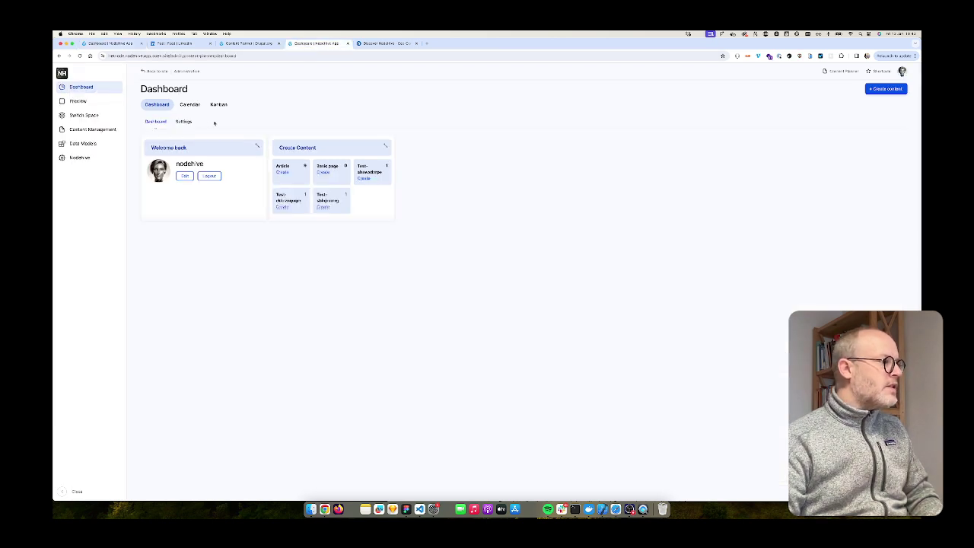
pyautogui.click(183, 121)
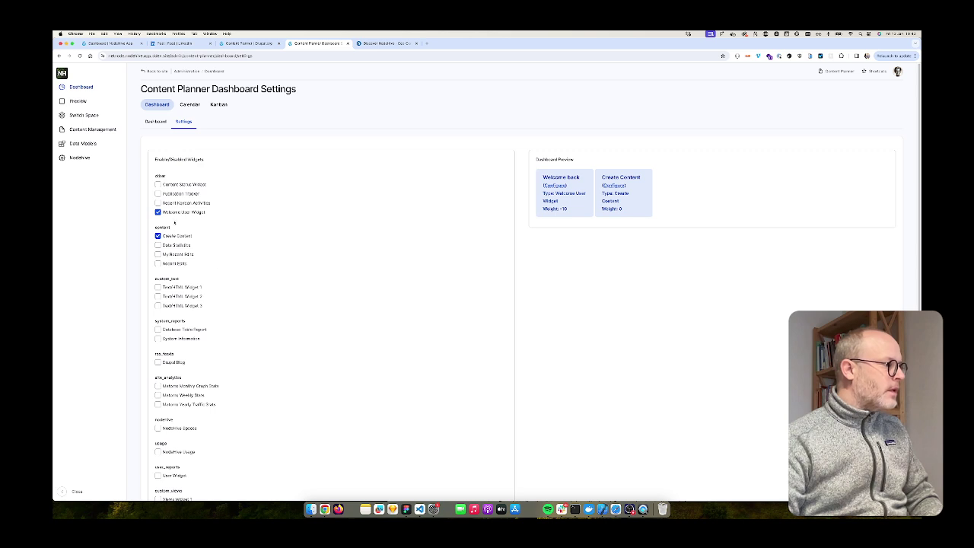
pyautogui.click(157, 184)
pyautogui.scroll(-5, 163, 342)
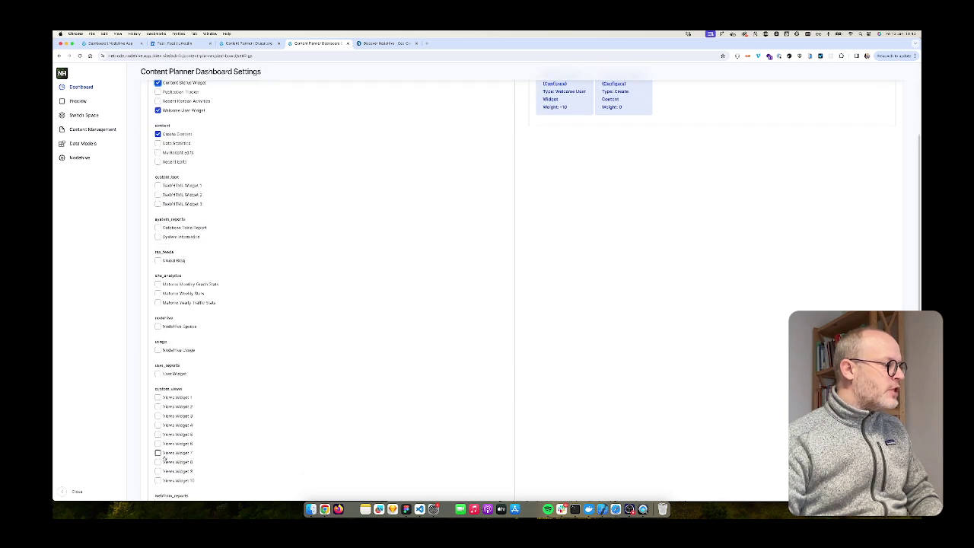
pyautogui.click(169, 463)
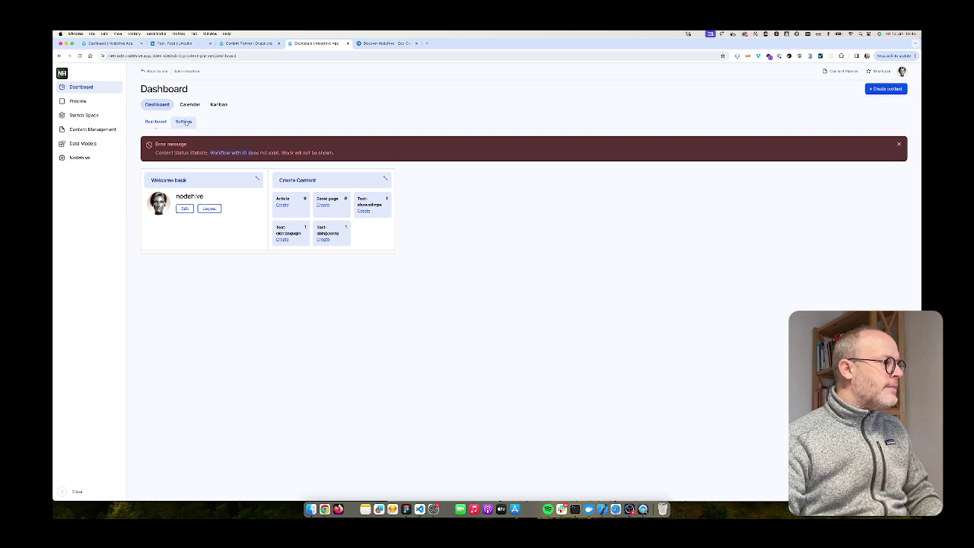
pyautogui.click(183, 121)
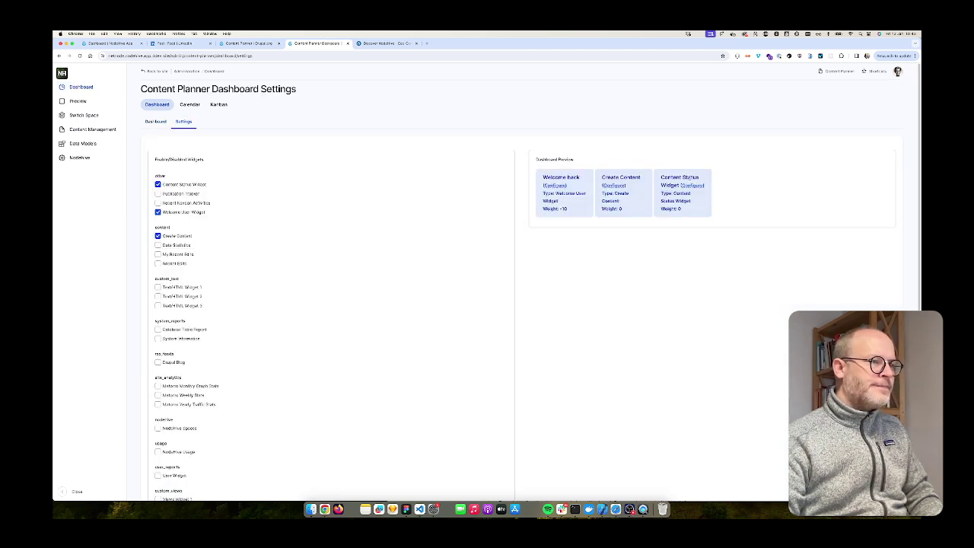
# Set the Content Status Widget's weight to -7 and save.
pyautogui.click(692, 185)
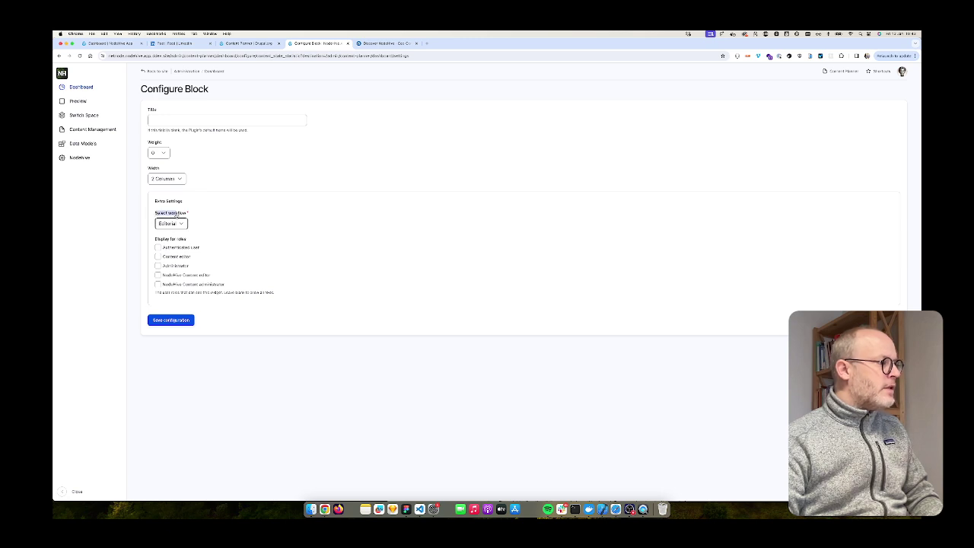
pyautogui.click(171, 225)
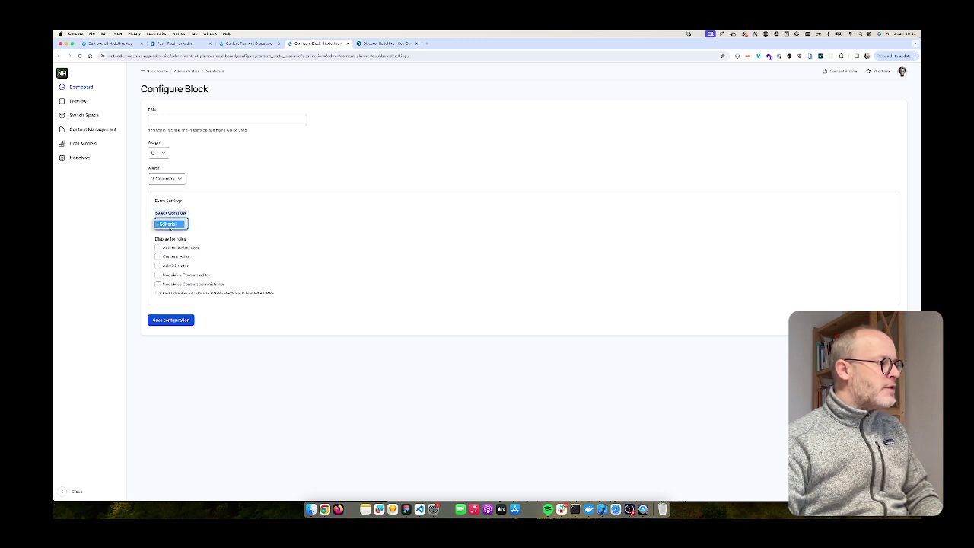
pyautogui.click(231, 213)
pyautogui.click(168, 224)
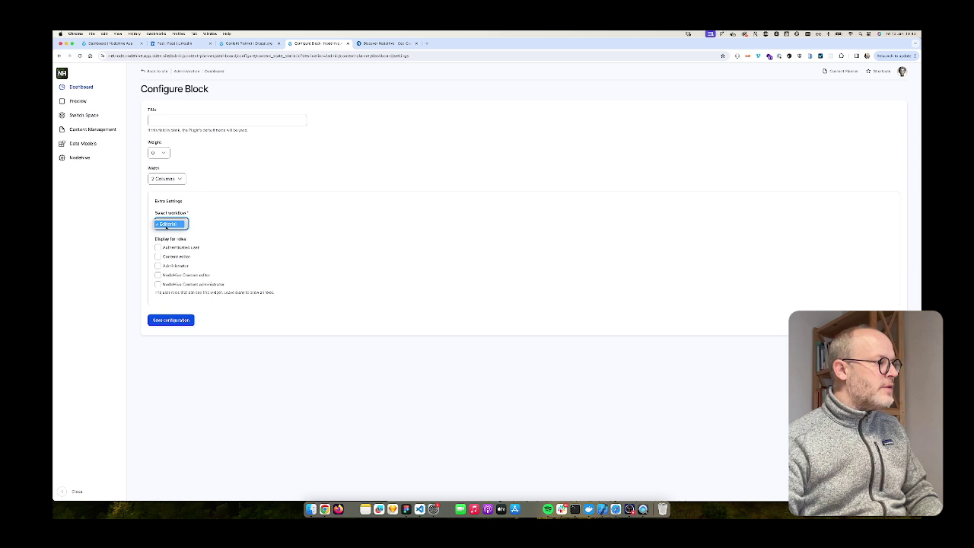
pyautogui.click(166, 226)
pyautogui.click(158, 152)
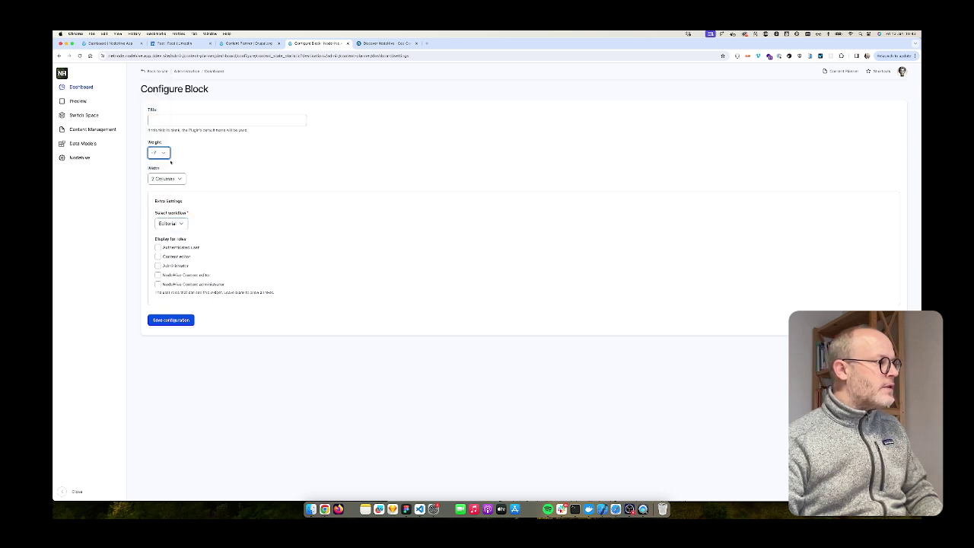
pyautogui.click(170, 320)
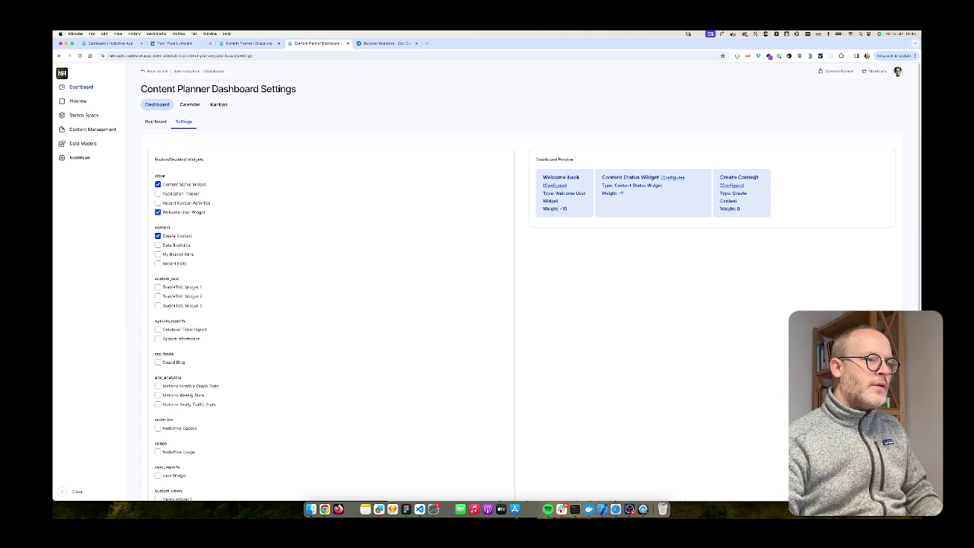
# Set Create Content's weight to -8, save, and view the reordered dashboard.
pyautogui.click(733, 185)
pyautogui.click(158, 153)
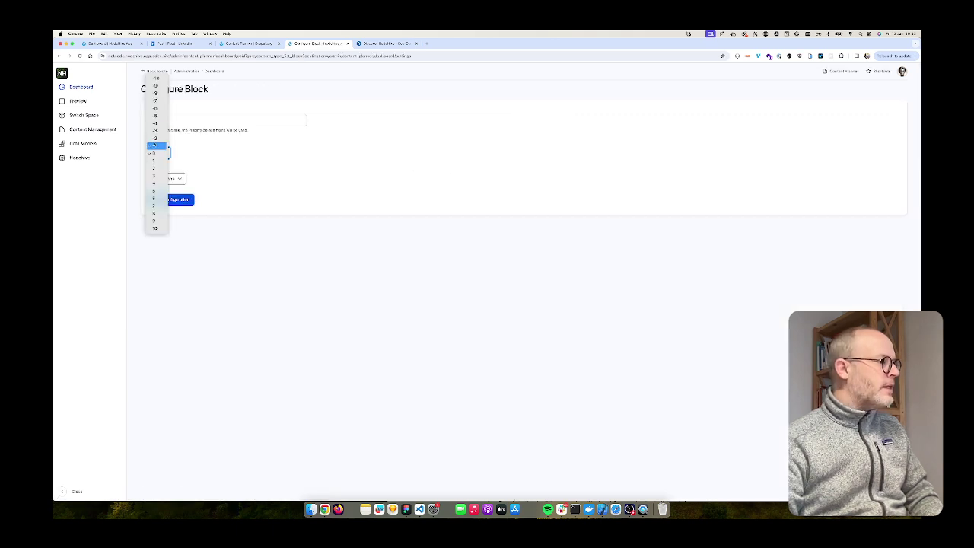
pyautogui.click(154, 94)
pyautogui.click(196, 201)
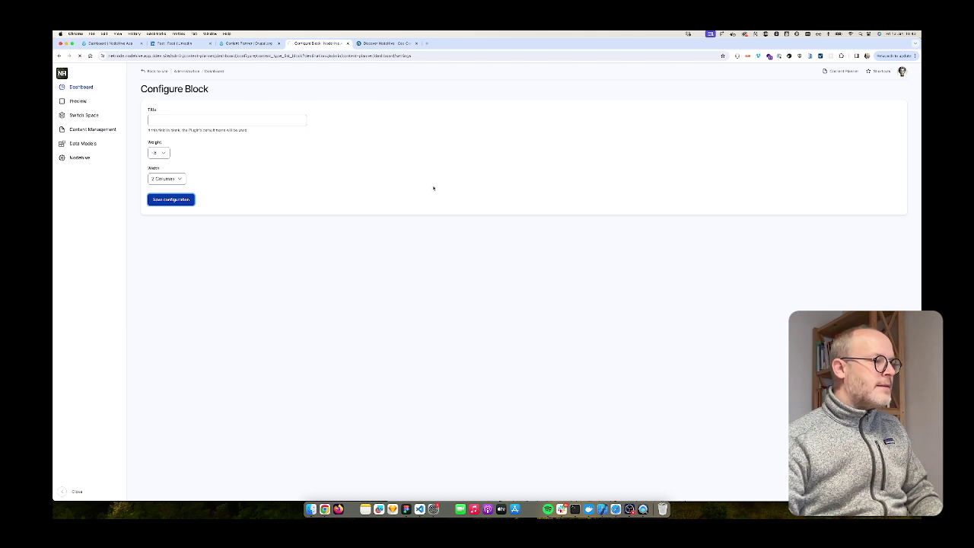
pyautogui.click(156, 122)
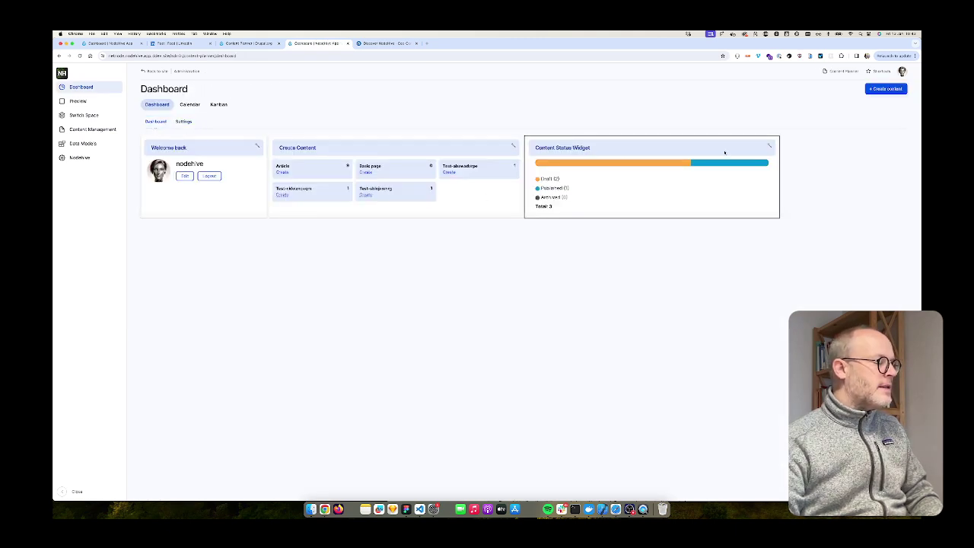
# Enable the Recent Kanban Activities widget, view it on the dashboard, and start a new Article.
pyautogui.press('super+1')
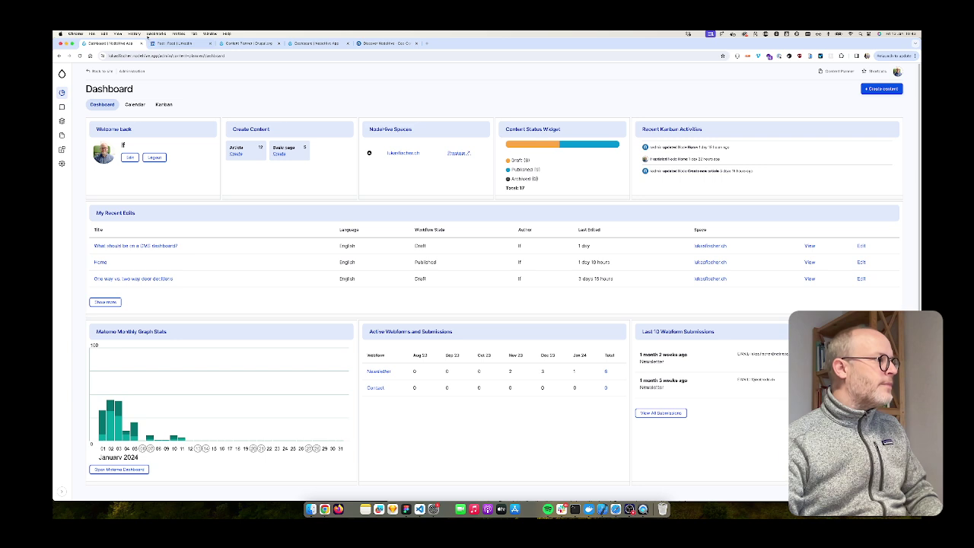
pyautogui.click(314, 44)
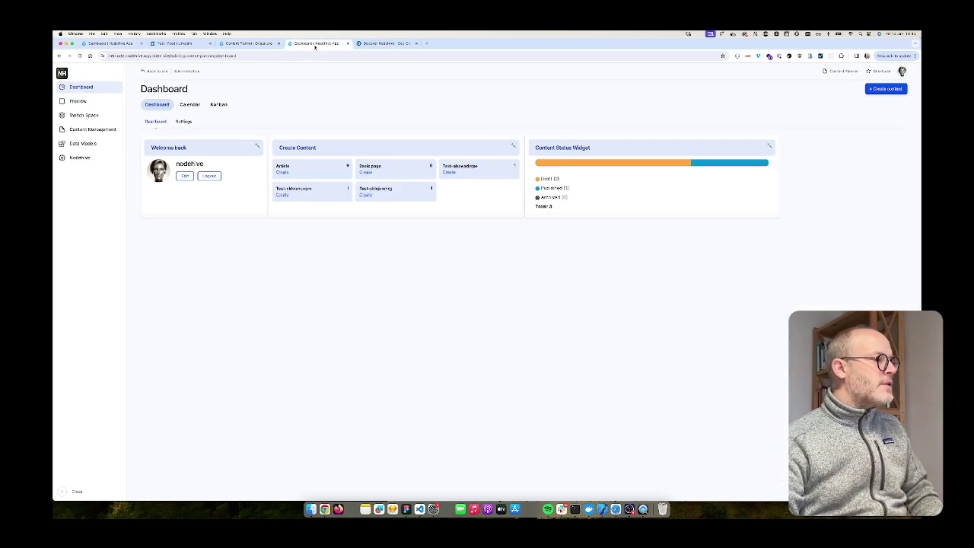
pyautogui.click(183, 121)
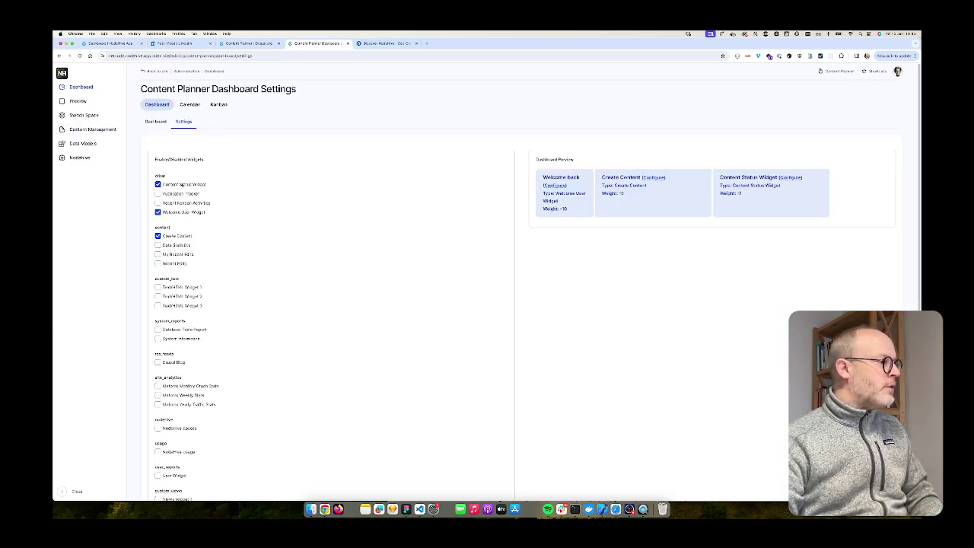
pyautogui.click(180, 204)
pyautogui.scroll(-5, 175, 381)
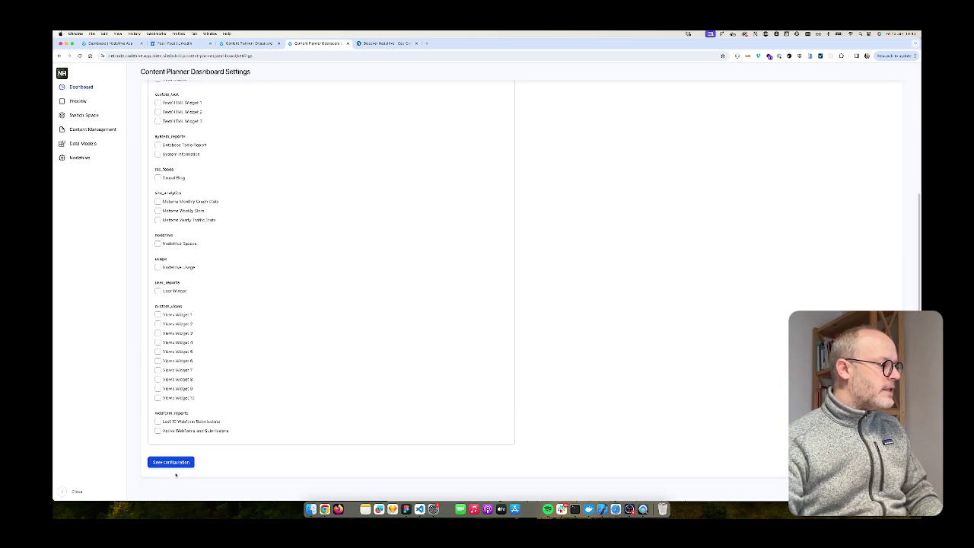
pyautogui.click(172, 462)
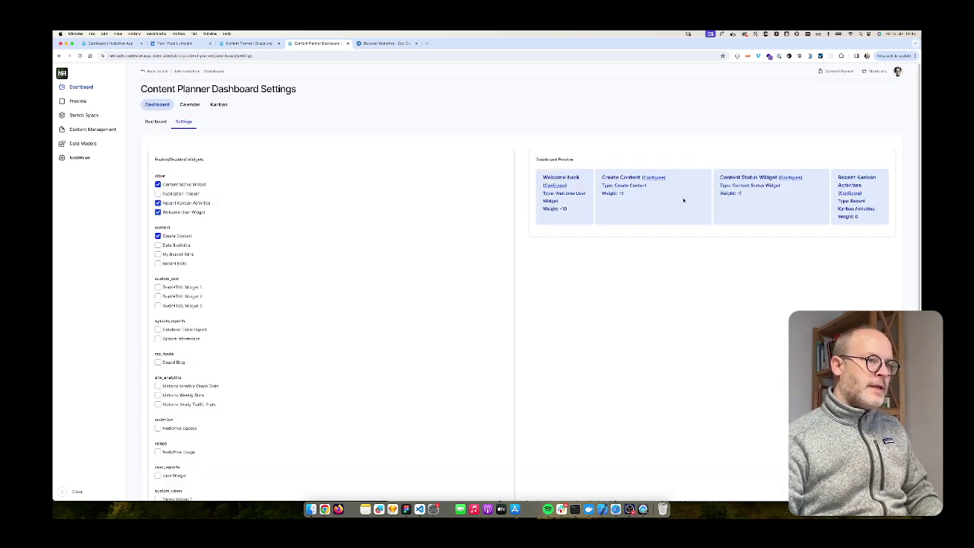
pyautogui.click(156, 121)
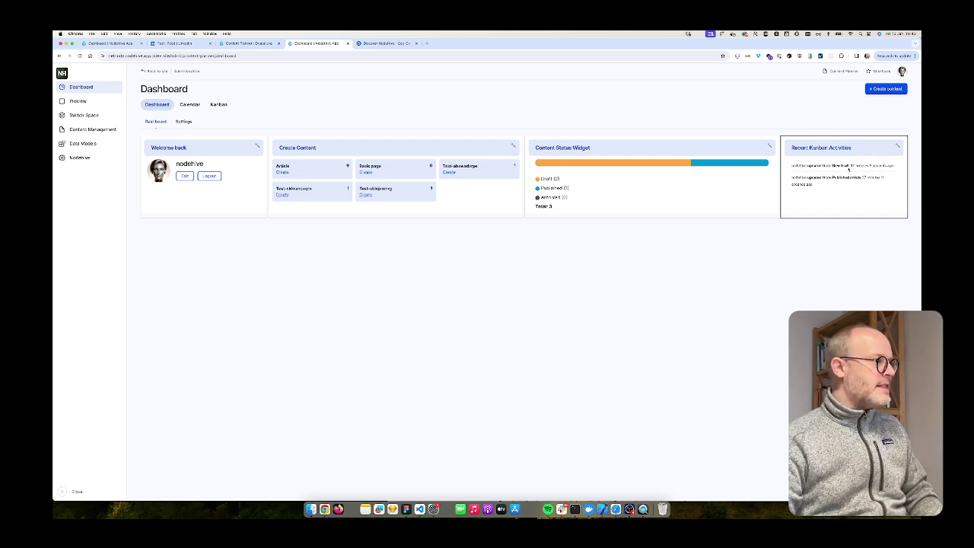
pyautogui.click(283, 172)
# Save a draft article titled 'test' with body 'test' and return to the dashboard.
pyautogui.write('test')
pyautogui.click(380, 278)
pyautogui.write('test')
pyautogui.click(781, 89)
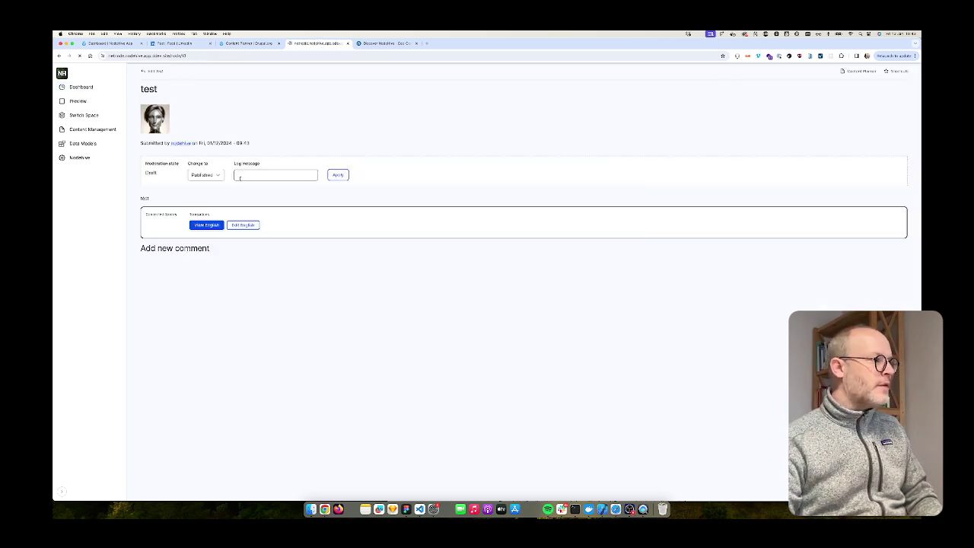
pyautogui.click(81, 86)
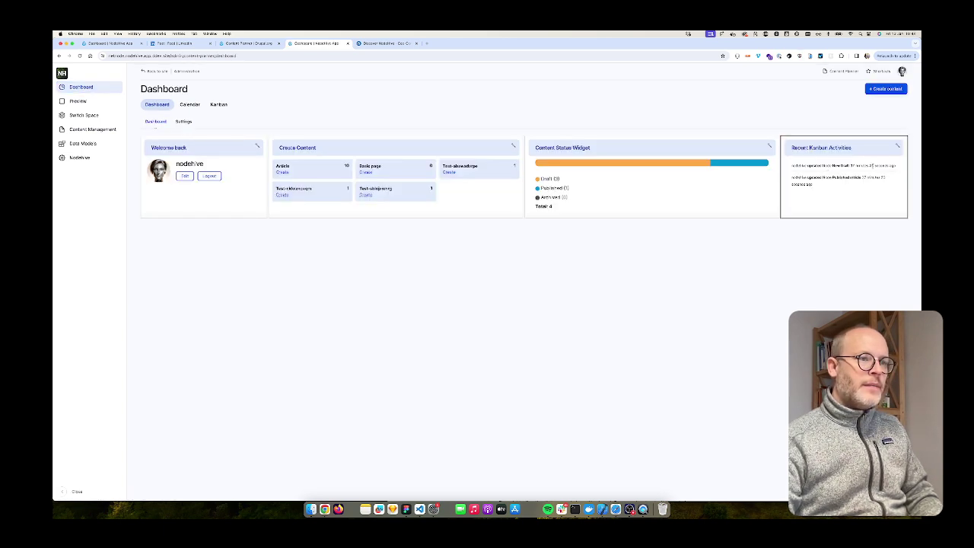
pyautogui.moveTo(790, 167)
pyautogui.mouseDown()
pyautogui.moveTo(901, 169)
pyautogui.moveTo(818, 188)
pyautogui.moveTo(790, 165)
pyautogui.mouseUp()
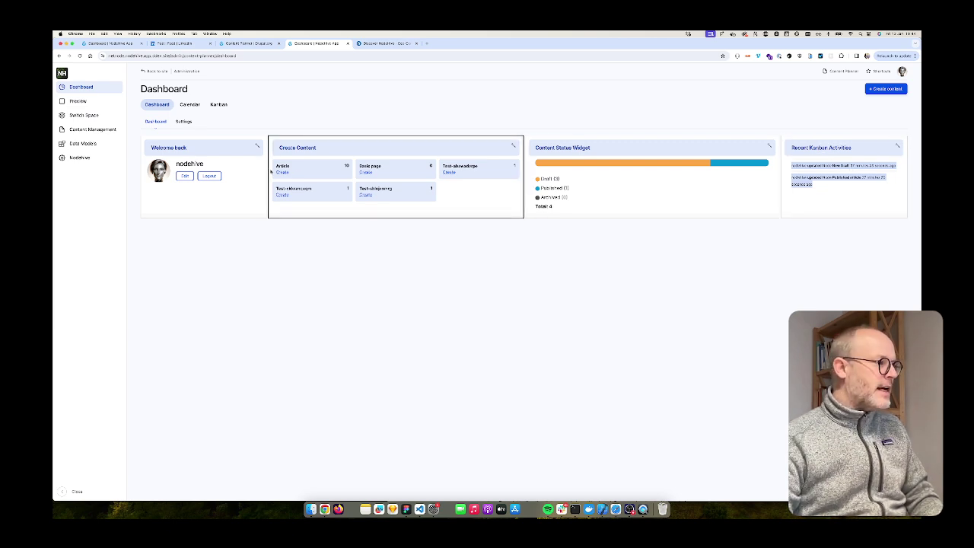
# Drag the test article from Friday 12 to Thursday 18 in the content calendar, then return to the dashboard.
pyautogui.click(189, 104)
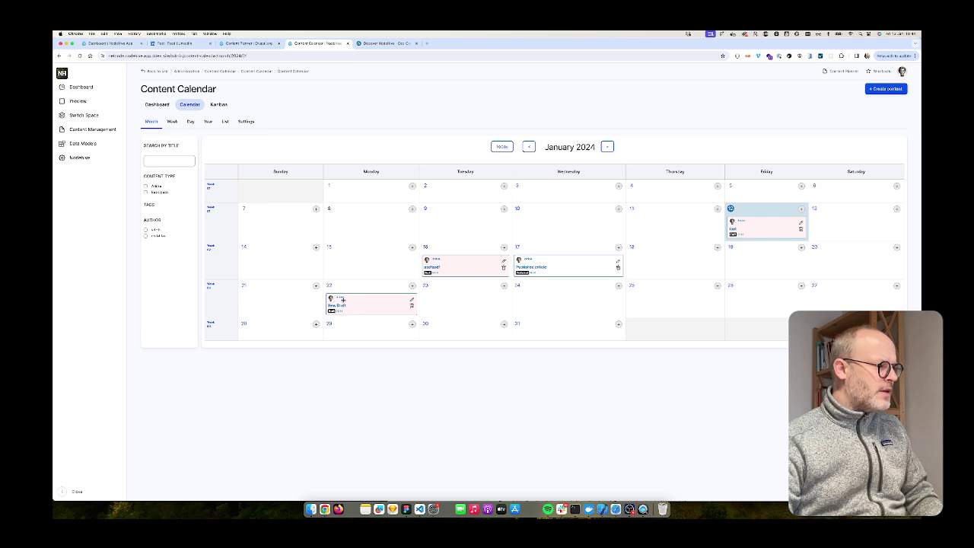
pyautogui.moveTo(758, 226); pyautogui.dragTo(678, 258)
pyautogui.click(888, 87)
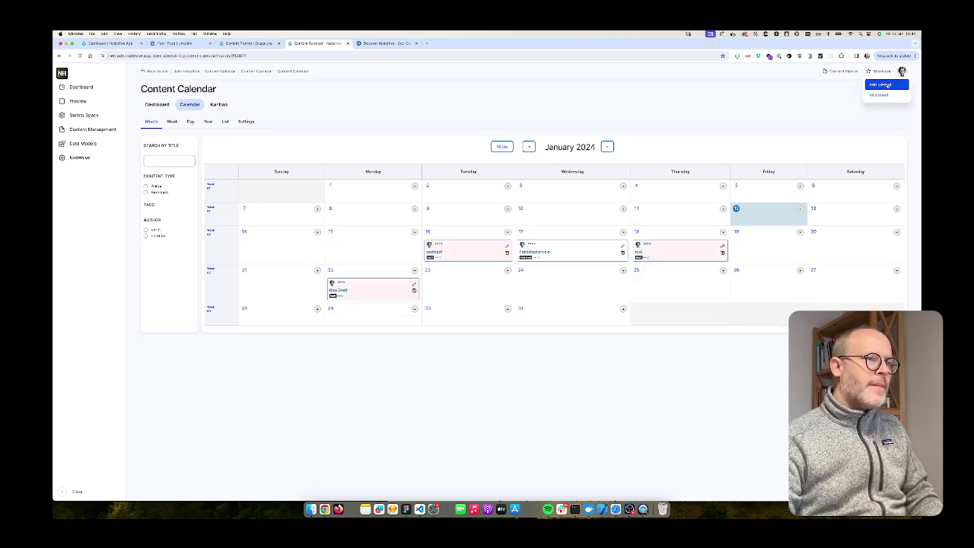
pyautogui.click(80, 87)
pyautogui.moveTo(792, 165); pyautogui.dragTo(865, 165)
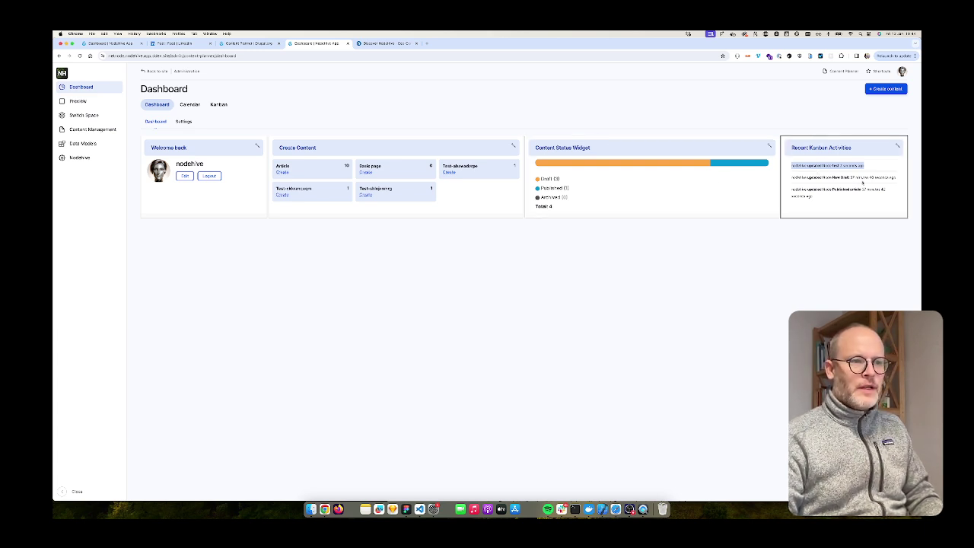
# Enable the My Recent Edits widget in the Content Planner settings and save.
pyautogui.click(184, 122)
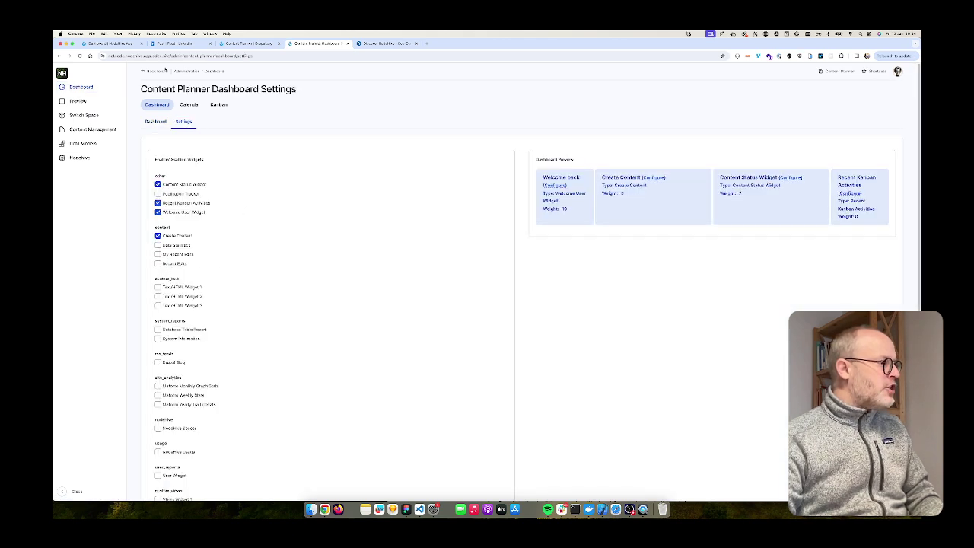
pyautogui.click(110, 43)
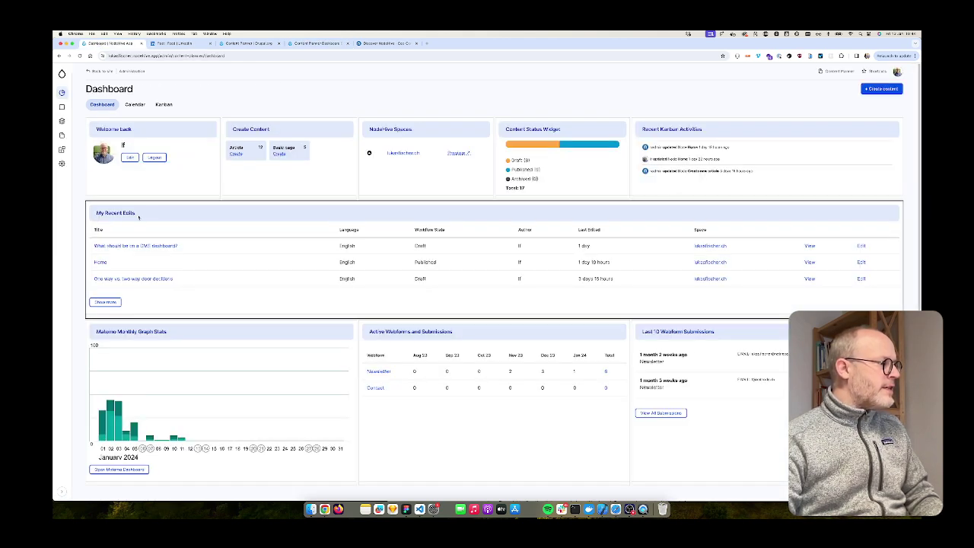
pyautogui.click(322, 44)
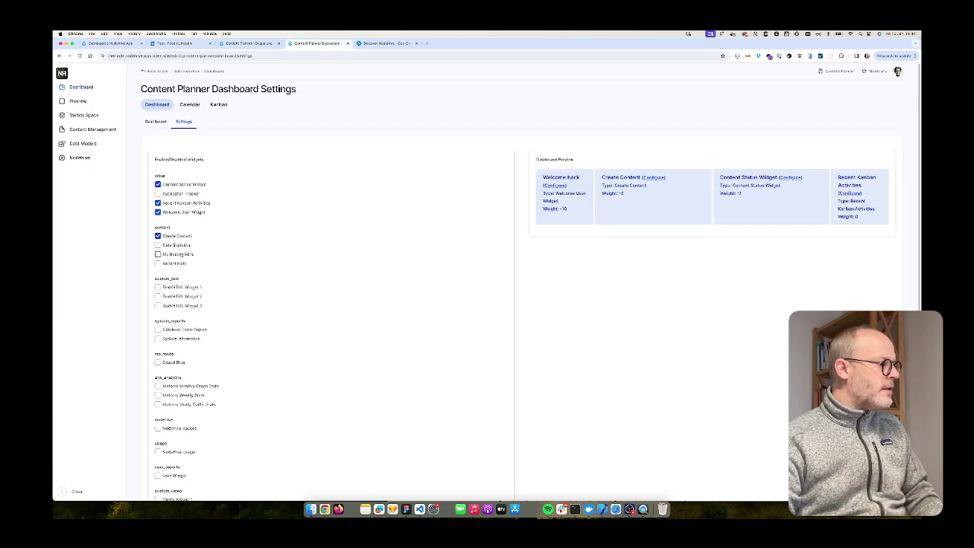
pyautogui.click(158, 255)
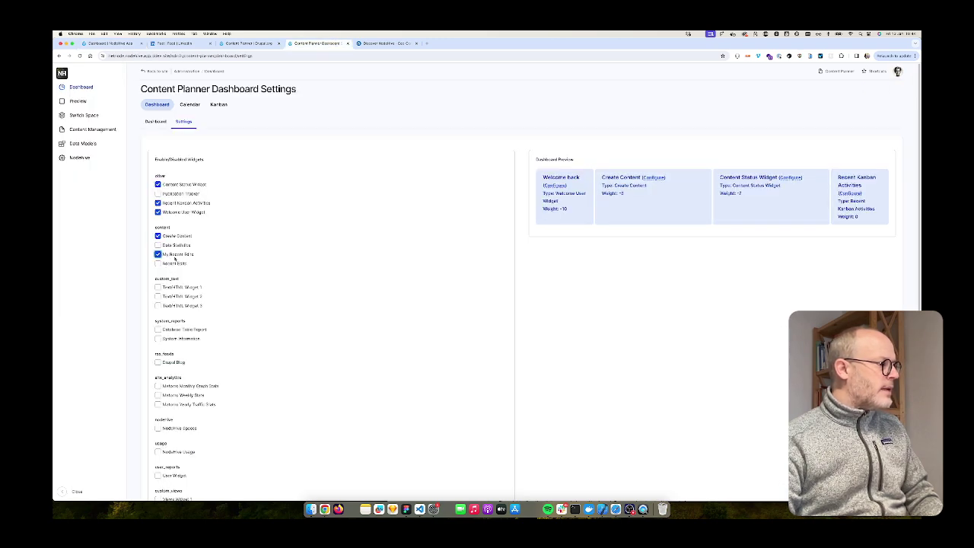
pyautogui.scroll(-5, 174, 259)
pyautogui.click(171, 462)
# Give My Recent Edits a 6-column width and weight 2, then view the dashboard.
pyautogui.click(554, 245)
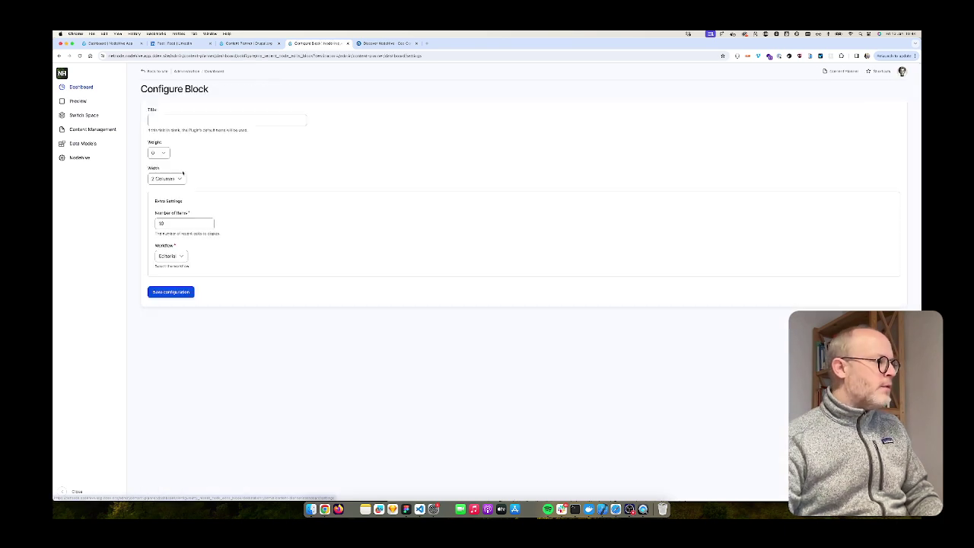
pyautogui.click(164, 178)
pyautogui.click(163, 208)
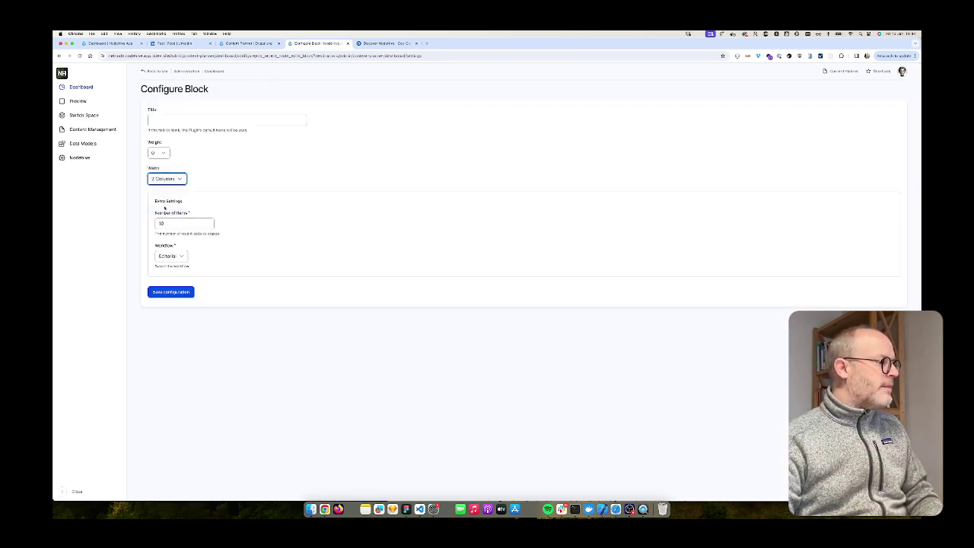
pyautogui.click(158, 152)
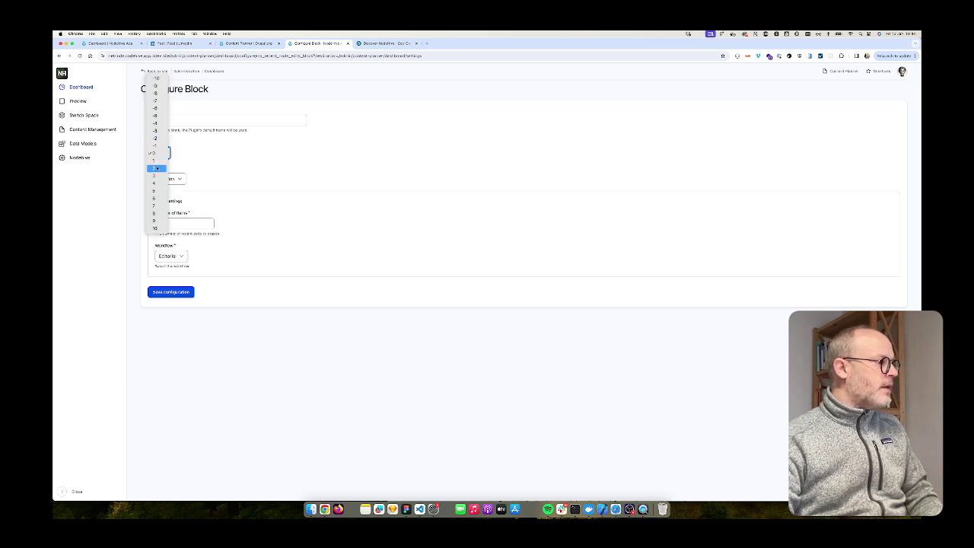
pyautogui.click(156, 168)
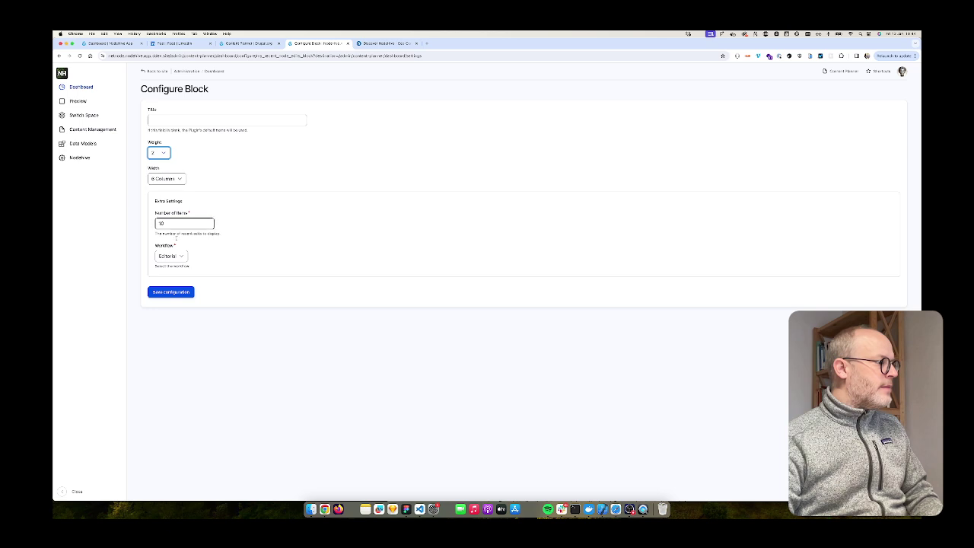
pyautogui.click(169, 292)
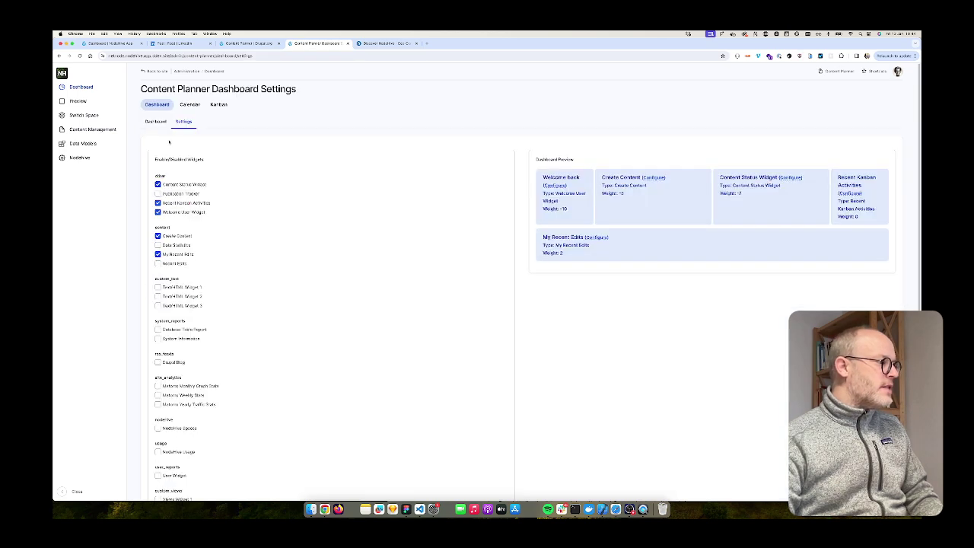
pyautogui.click(155, 122)
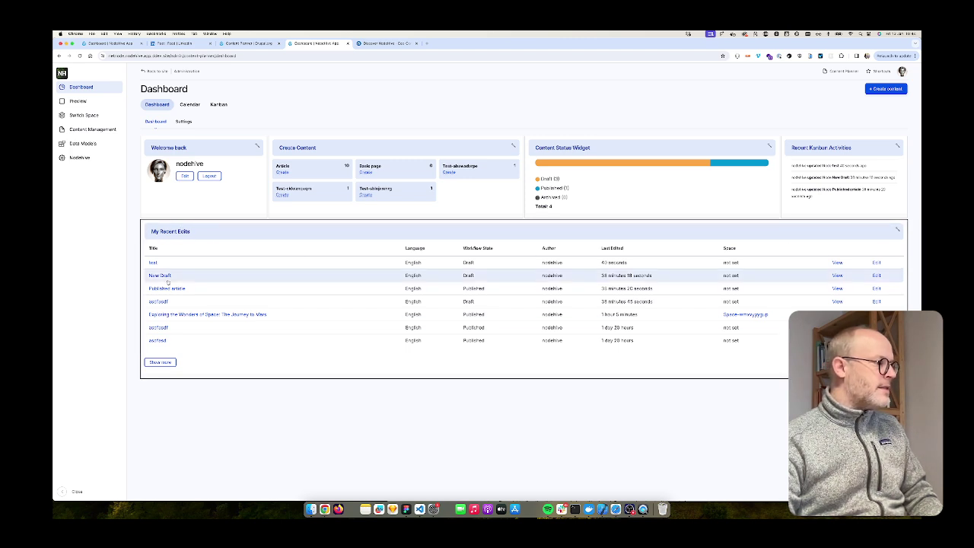
# Compare with the other site's dashboard, then return to the Content Planner dashboard.
pyautogui.moveTo(834, 264); pyautogui.dragTo(200, 267)
pyautogui.click(197, 267)
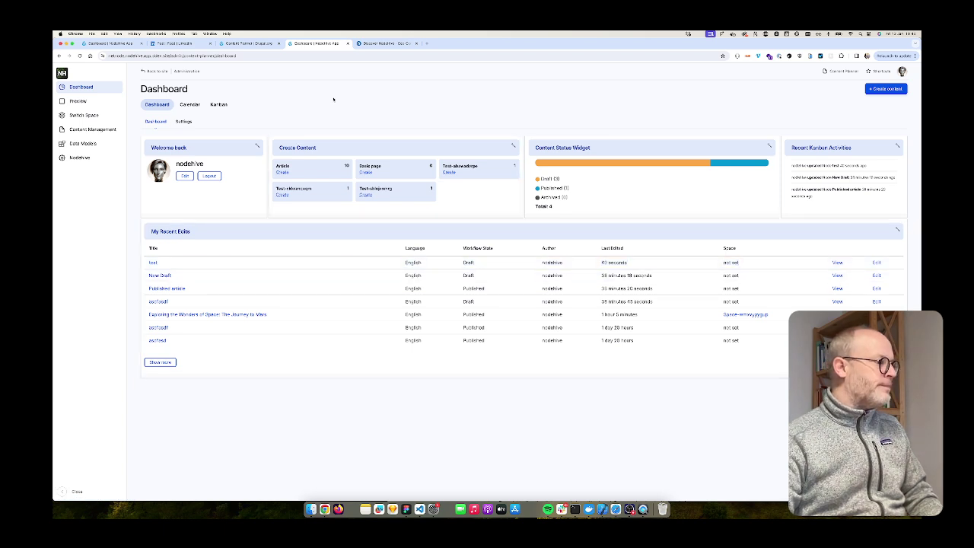
pyautogui.click(110, 44)
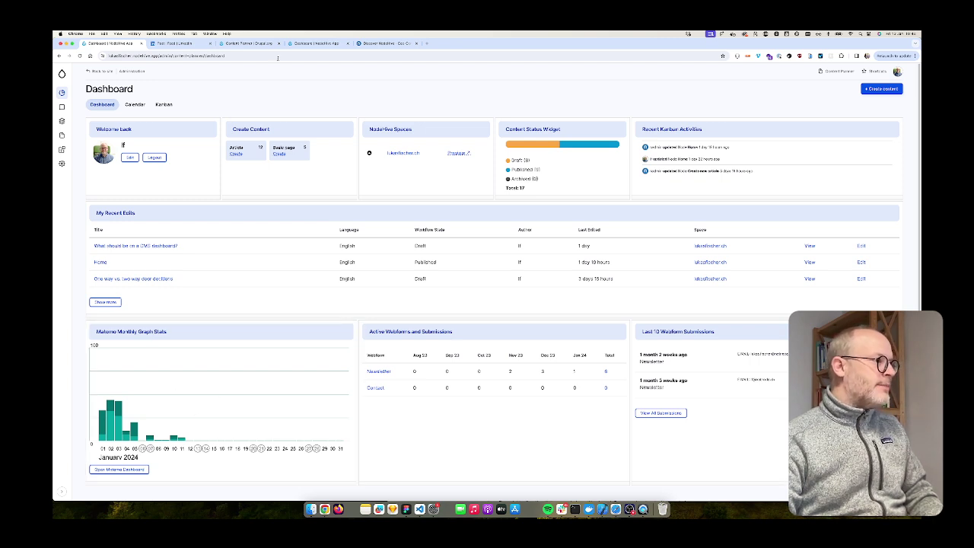
pyautogui.click(303, 44)
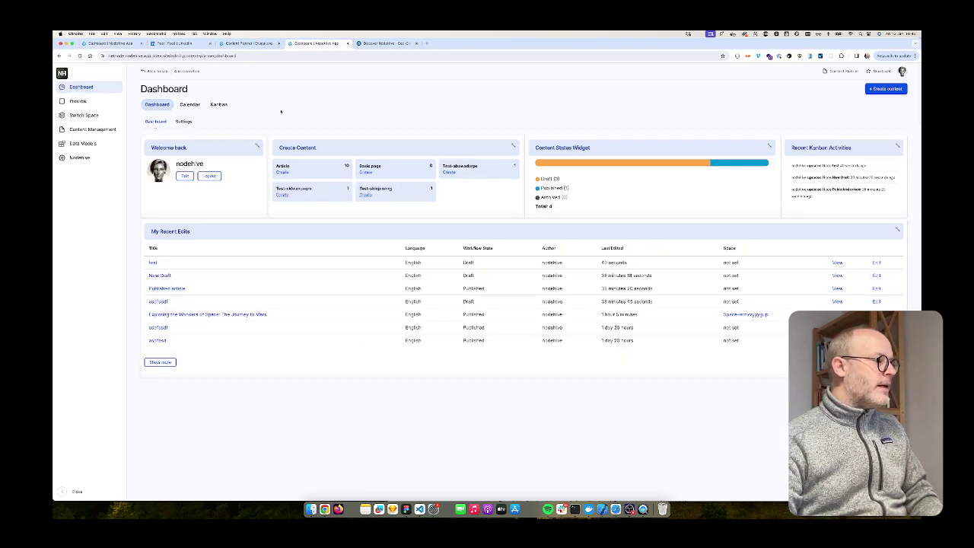
# Enable the Matomo Monthly Graph Stats widget and save the widget selection.
pyautogui.click(184, 123)
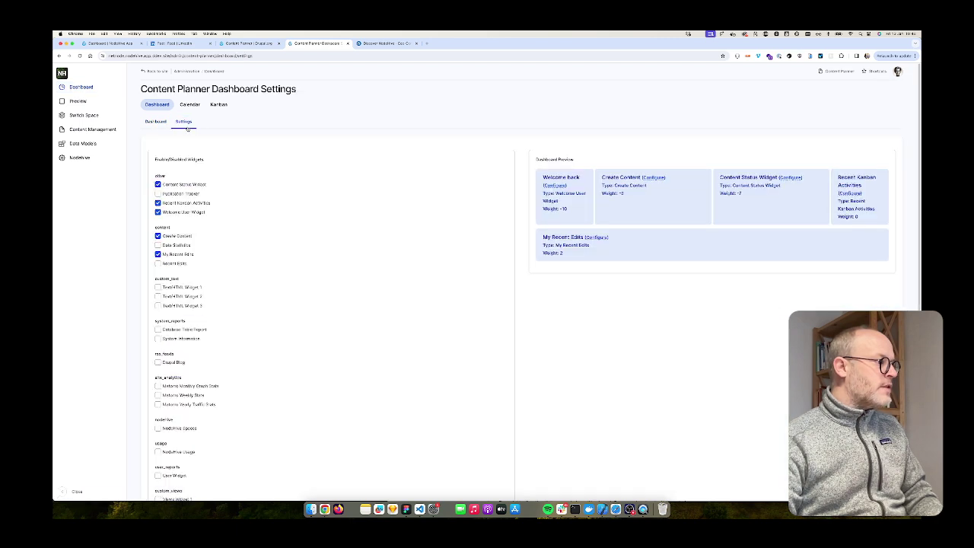
pyautogui.scroll(-2, 215, 358)
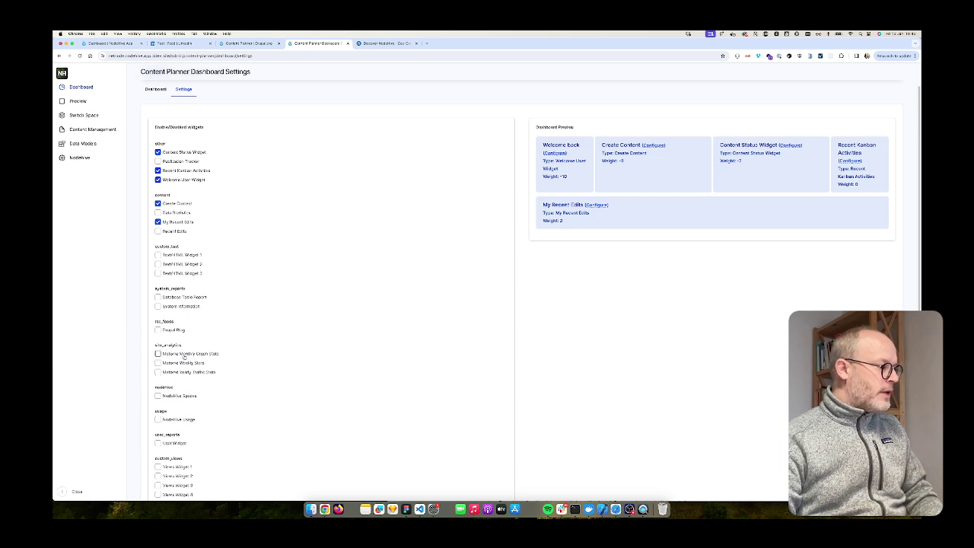
pyautogui.click(163, 355)
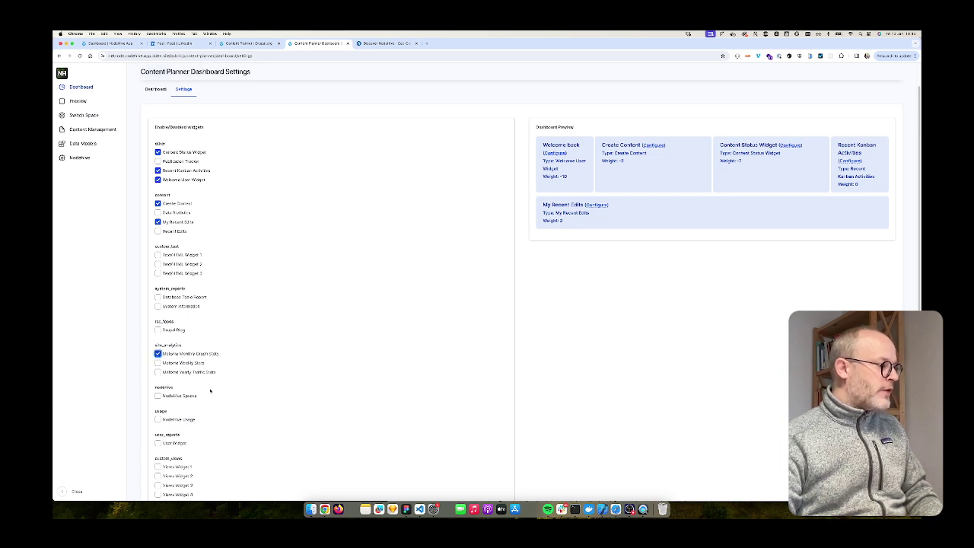
pyautogui.scroll(-5, 206, 408)
pyautogui.click(178, 462)
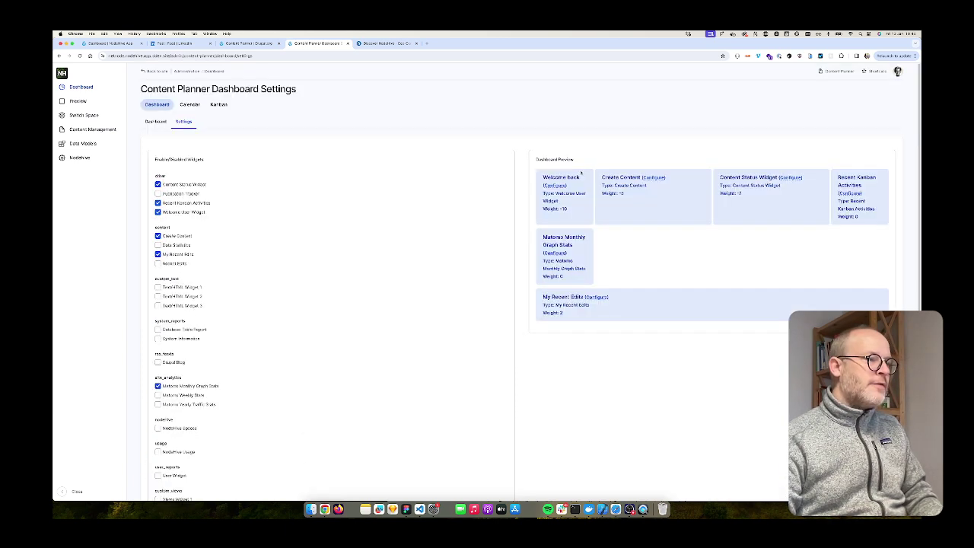
# Inspect the Matomo widget's settings form, including its Matomo URL field, then return to the dashboard pages.
pyautogui.click(556, 253)
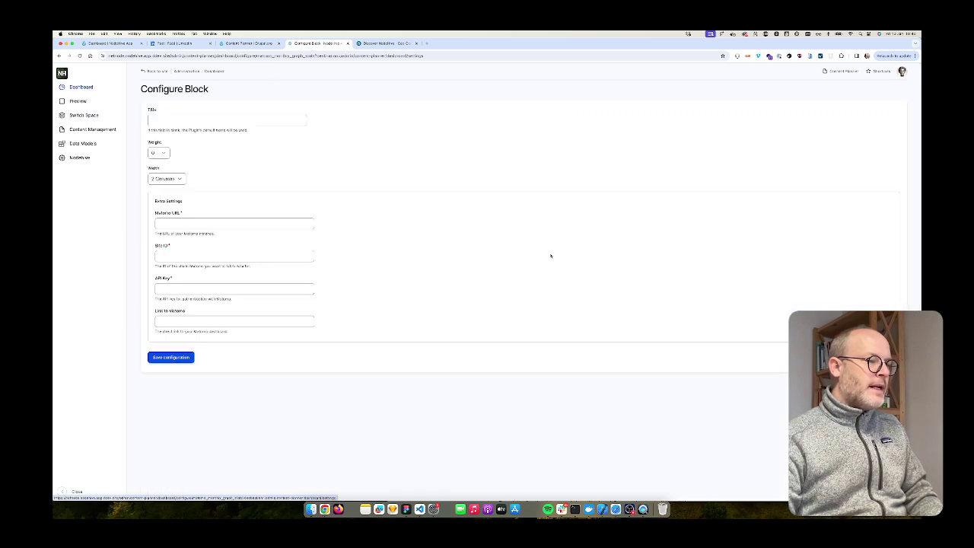
pyautogui.moveTo(153, 215); pyautogui.dragTo(201, 213)
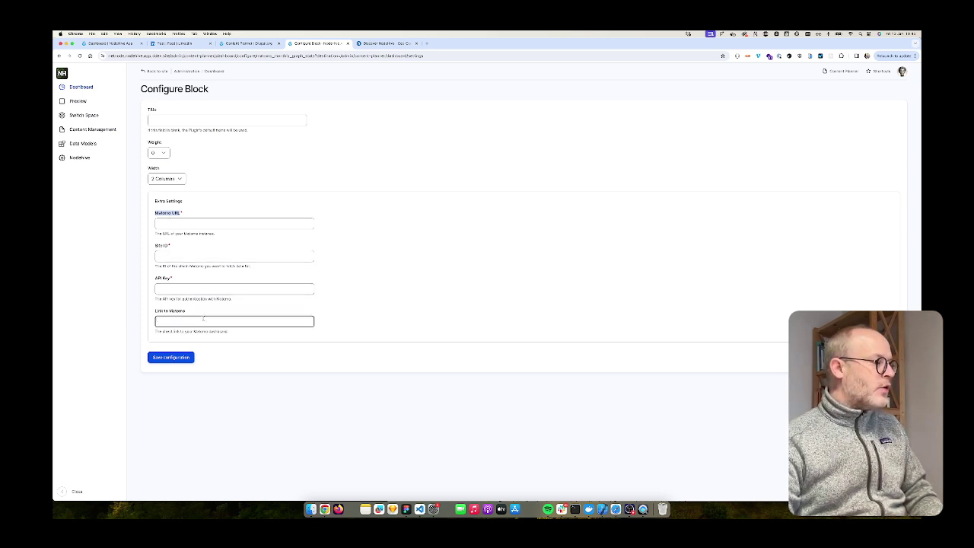
pyautogui.press('super+1')
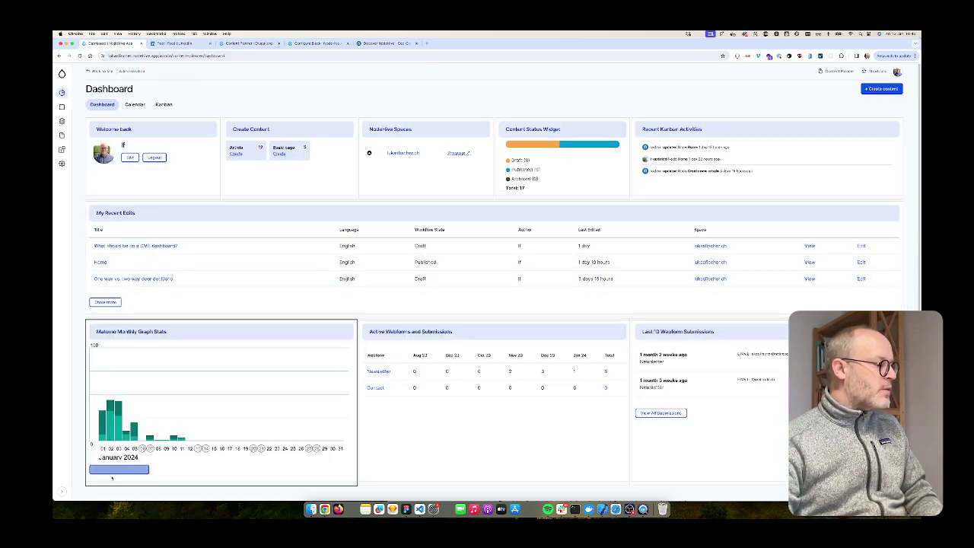
pyautogui.click(309, 44)
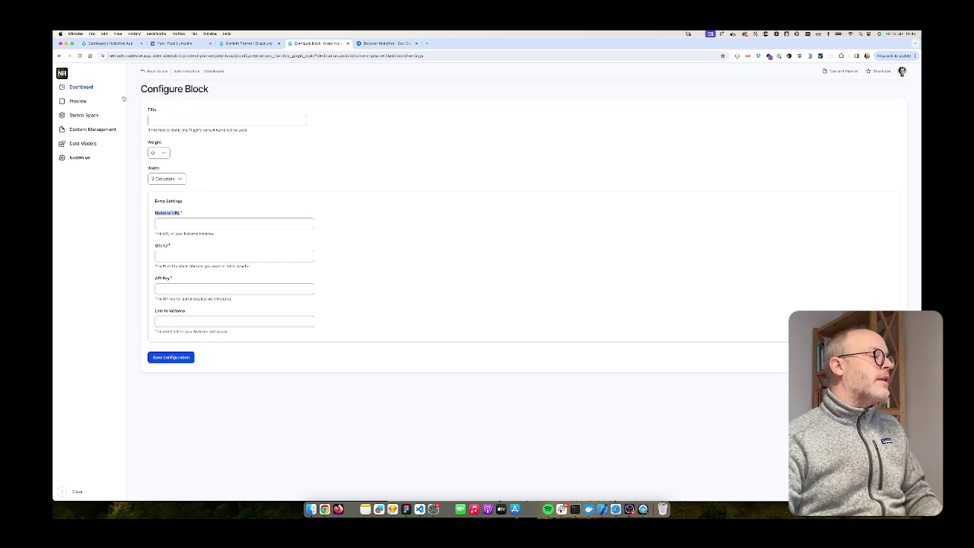
pyautogui.click(214, 71)
# Replace Matomo Monthly Graph Stats with Last 10 Webform Submissions and Active Webforms and Submissions.
pyautogui.click(183, 121)
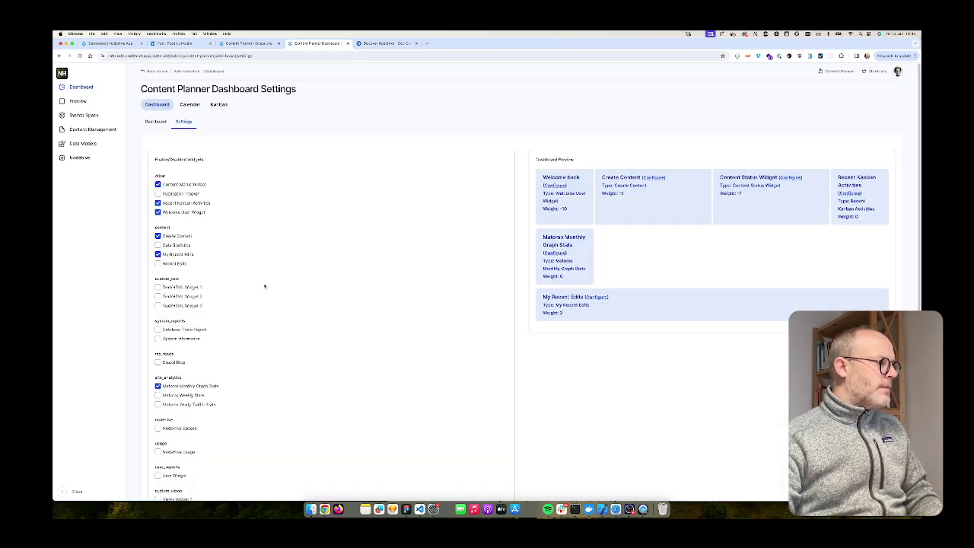
pyautogui.click(191, 389)
pyautogui.scroll(-5, 213, 442)
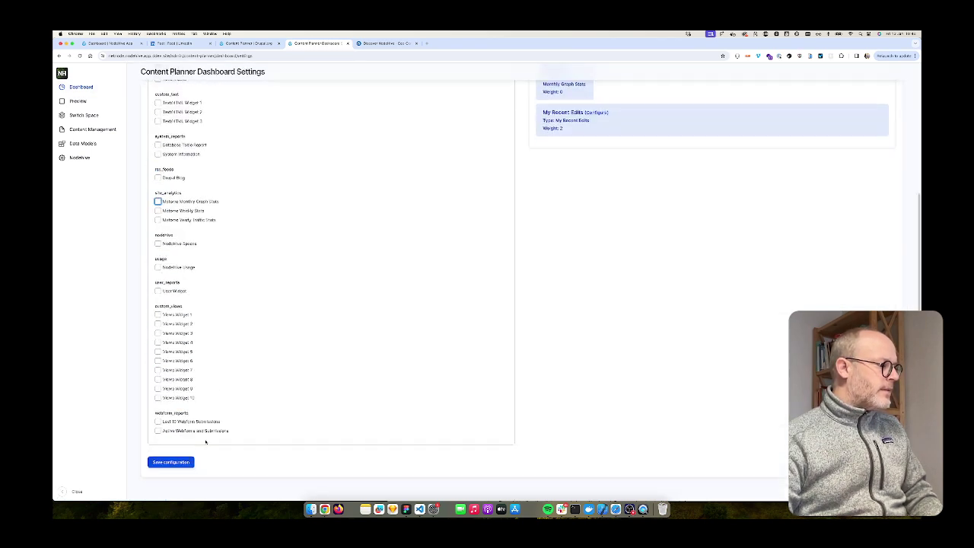
pyautogui.click(172, 462)
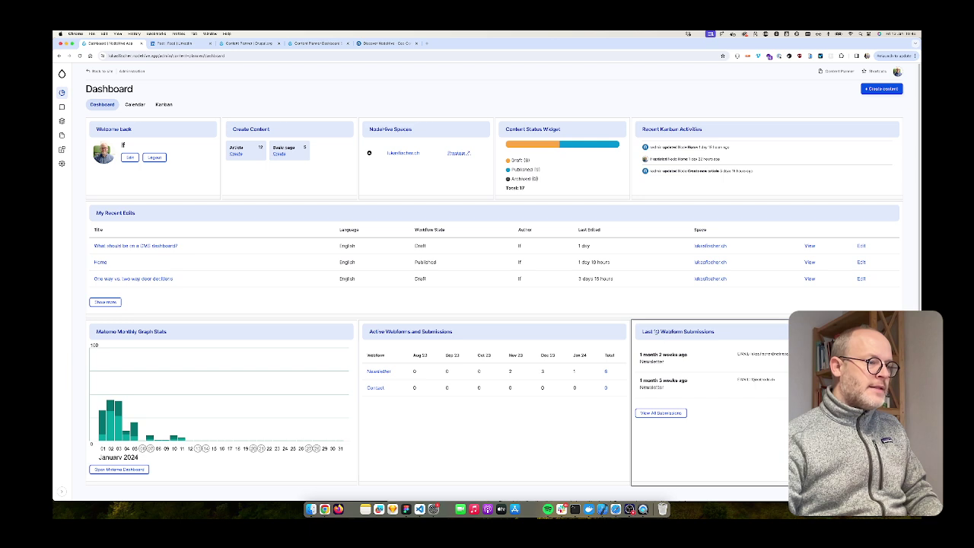
pyautogui.click(314, 44)
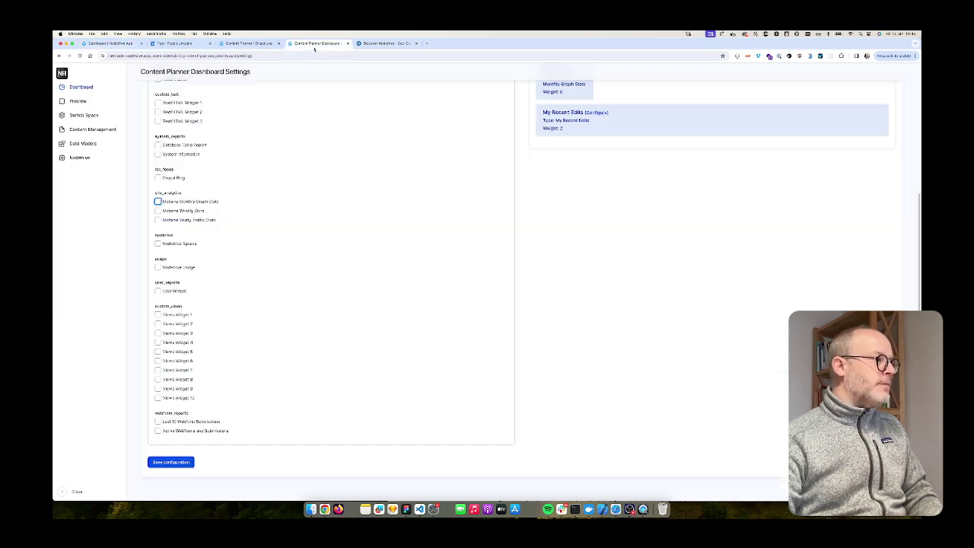
pyautogui.click(157, 421)
pyautogui.click(158, 431)
pyautogui.click(171, 462)
# Set the Last 10 Webform Submissions widget width to 3 Columns.
pyautogui.click(554, 253)
pyautogui.click(161, 178)
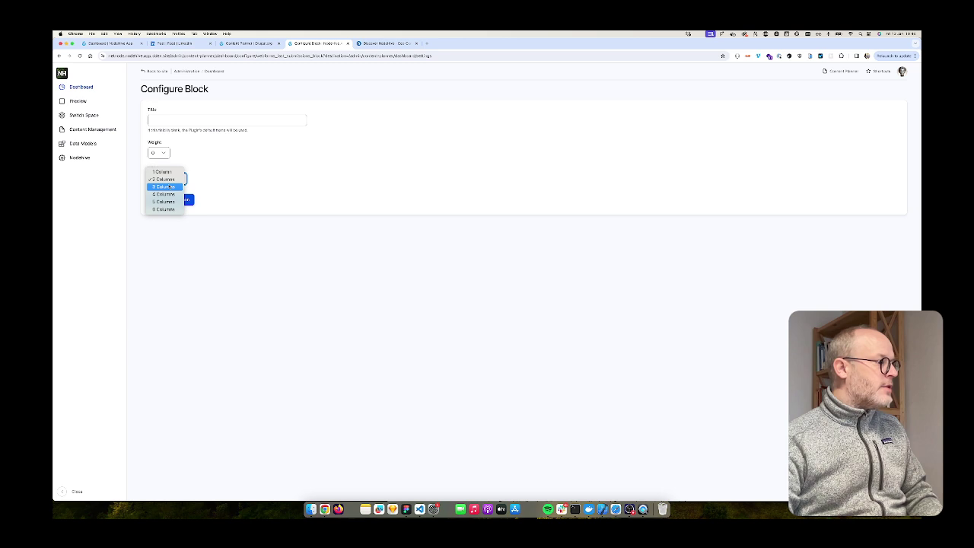
pyautogui.click(169, 186)
pyautogui.click(190, 201)
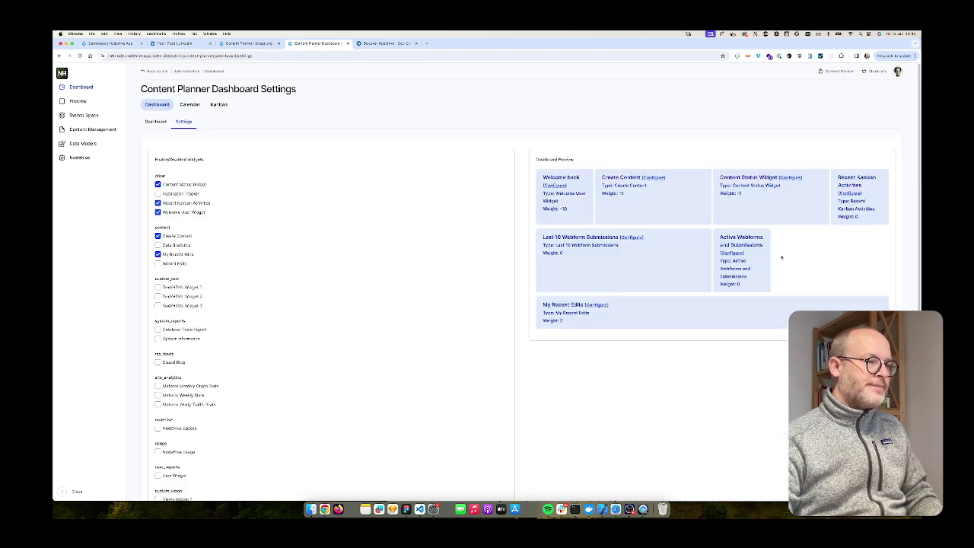
# Widen Active Webforms and Submissions to 3 columns and check the live dashboard.
pyautogui.click(733, 253)
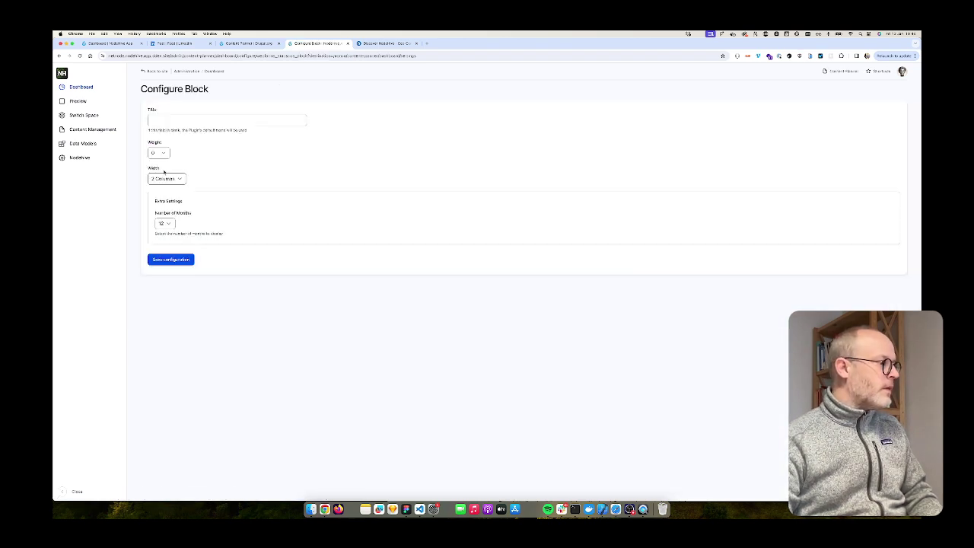
pyautogui.click(161, 178)
pyautogui.click(162, 194)
pyautogui.click(170, 259)
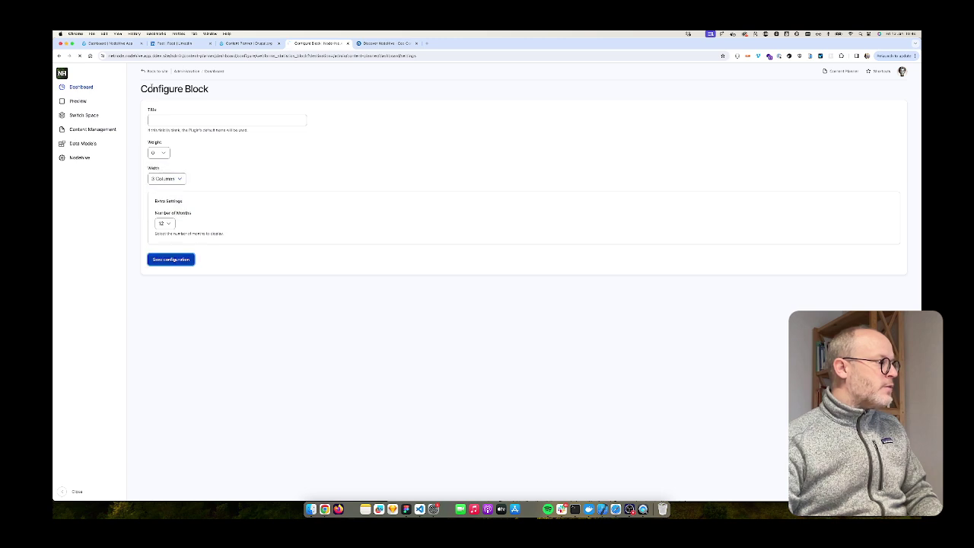
pyautogui.click(81, 87)
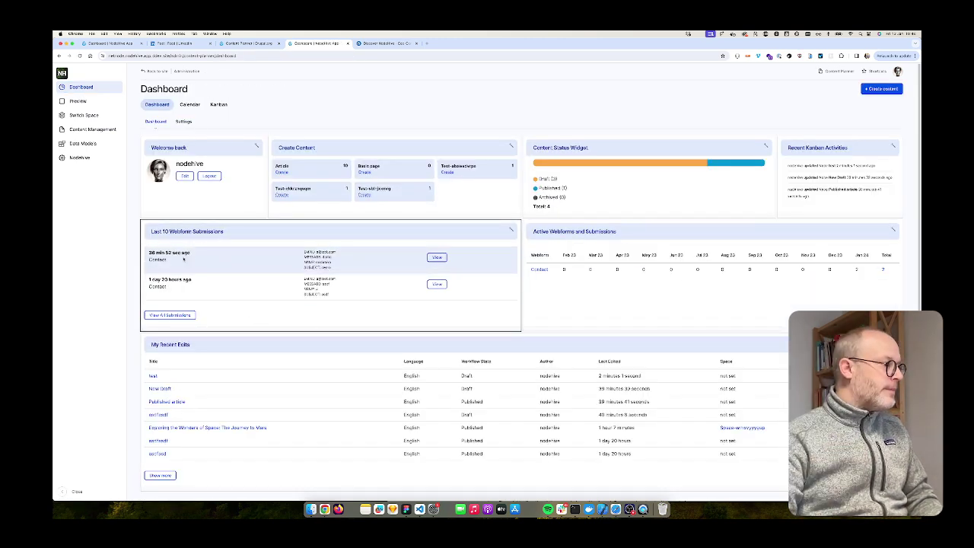
# Set the Active Webforms and Submissions weight to -1 so it sits first.
pyautogui.click(889, 230)
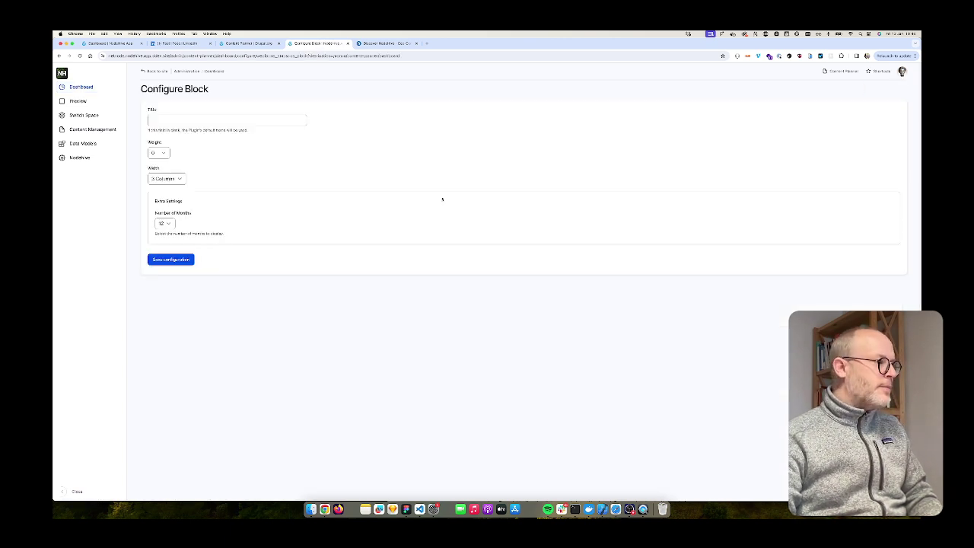
pyautogui.click(159, 152)
pyautogui.click(181, 249)
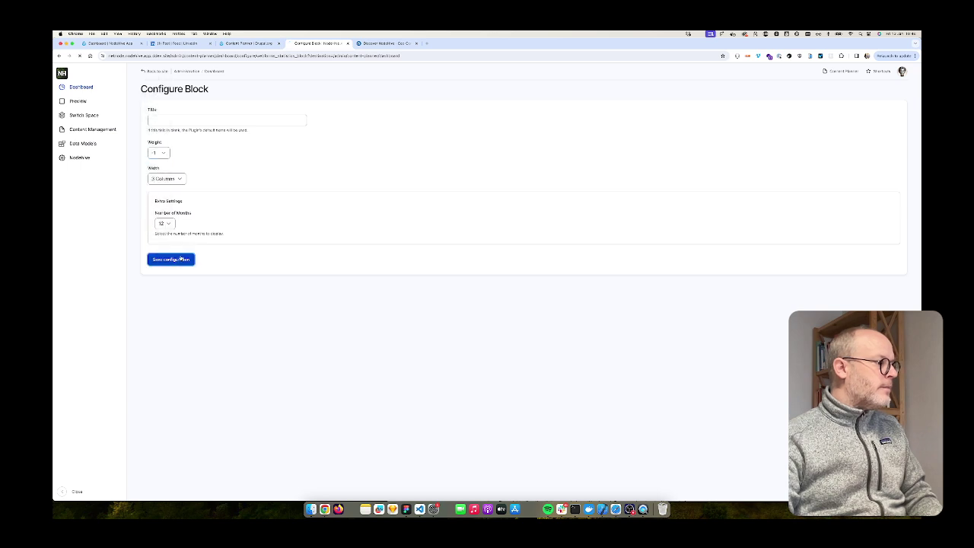
pyautogui.click(175, 260)
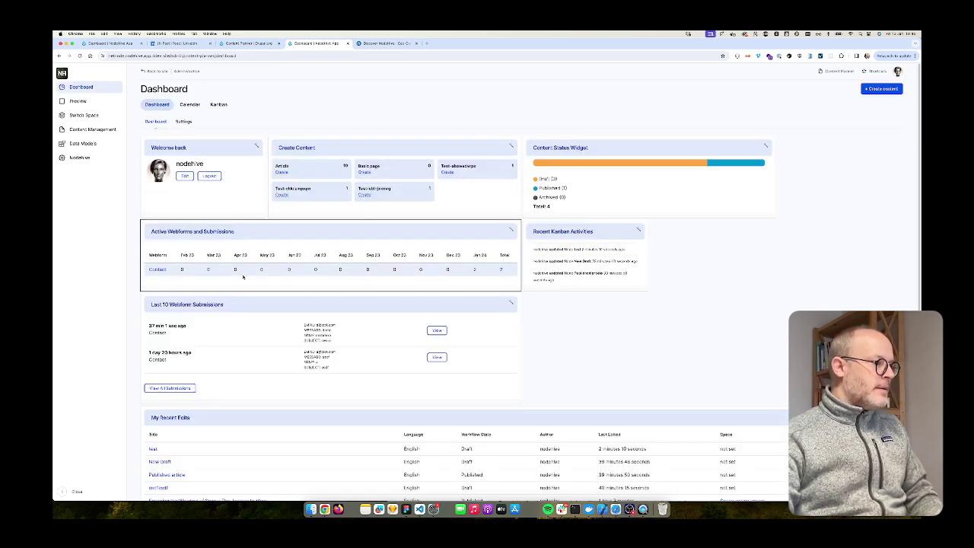
# Set the Recent Kanban Activities widget weight to -5.
pyautogui.click(183, 121)
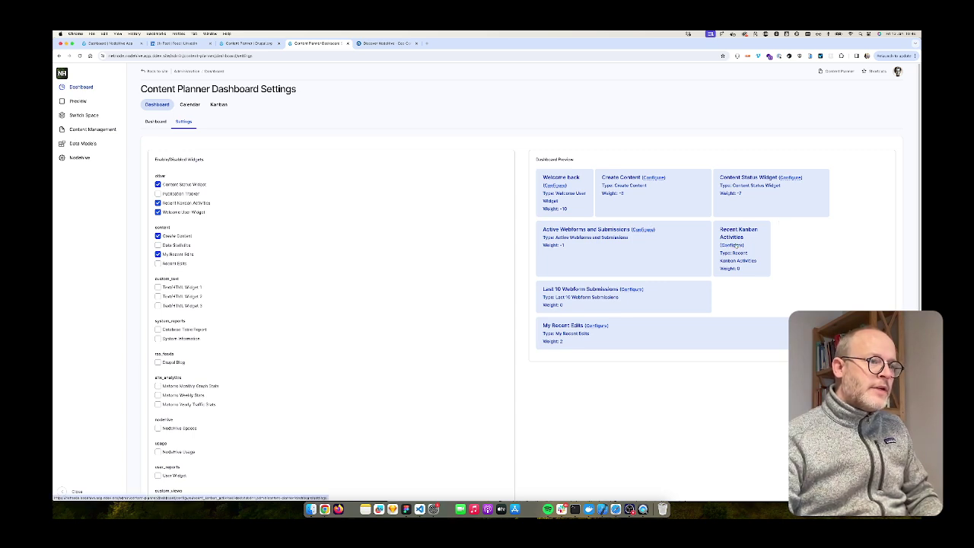
pyautogui.click(733, 245)
pyautogui.click(158, 153)
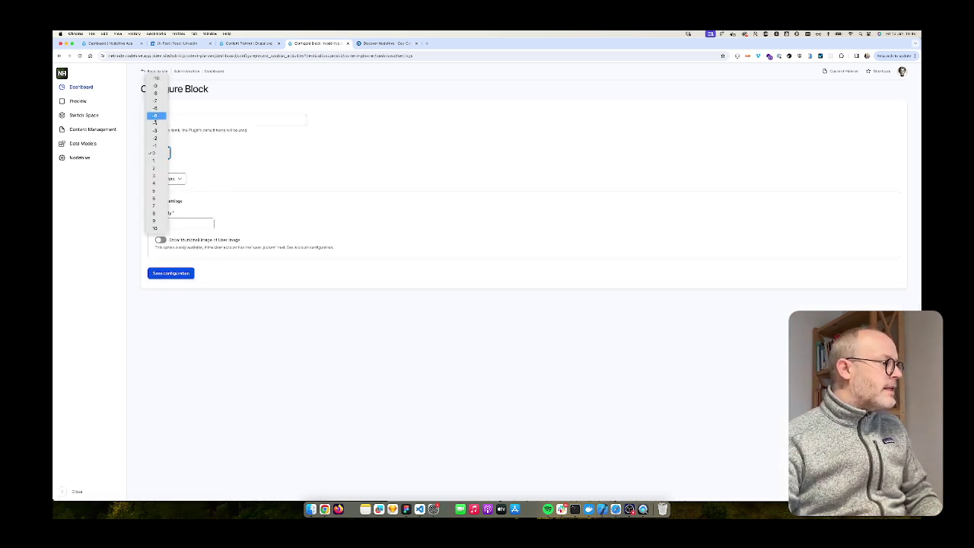
pyautogui.click(155, 116)
pyautogui.click(171, 273)
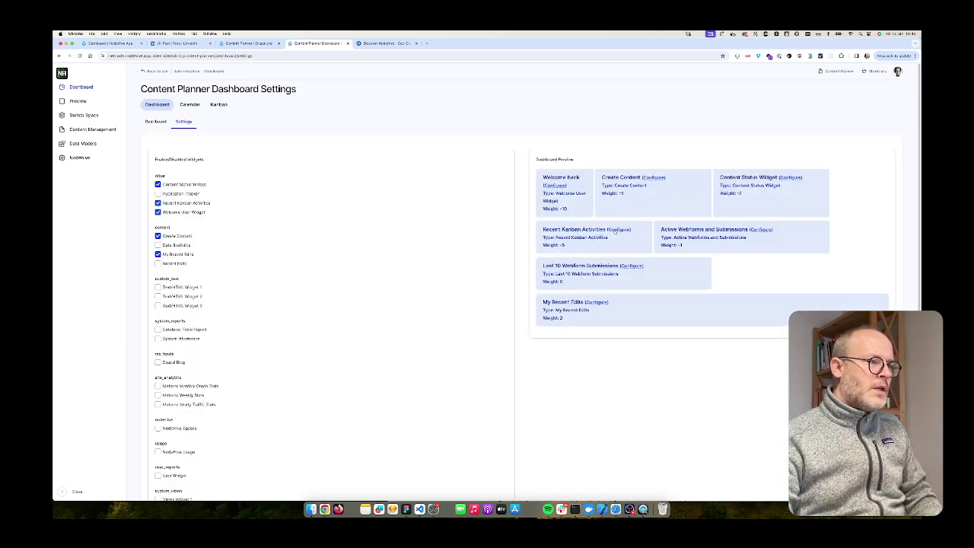
# Narrow Recent Kanban Activities to a 1 Column width.
pyautogui.click(618, 230)
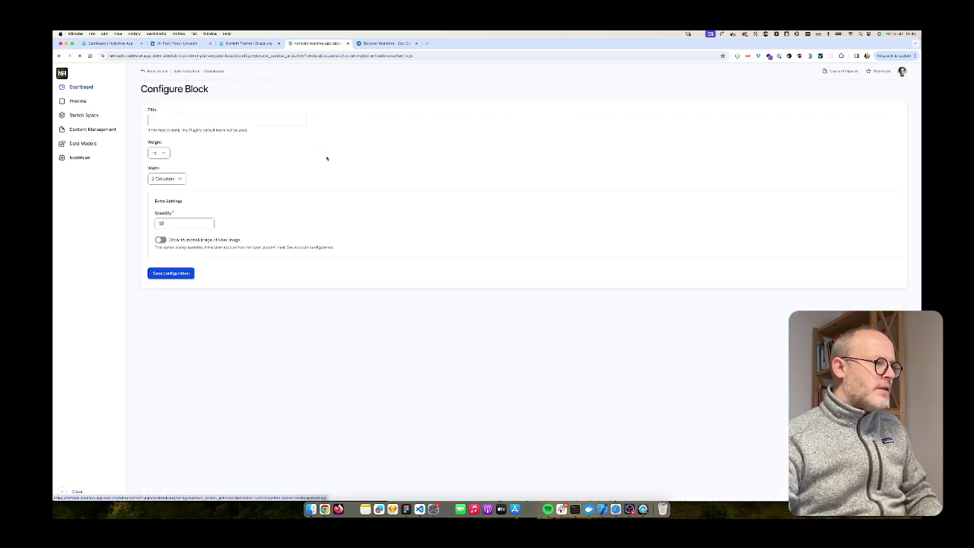
pyautogui.click(166, 178)
pyautogui.click(161, 207)
pyautogui.click(173, 275)
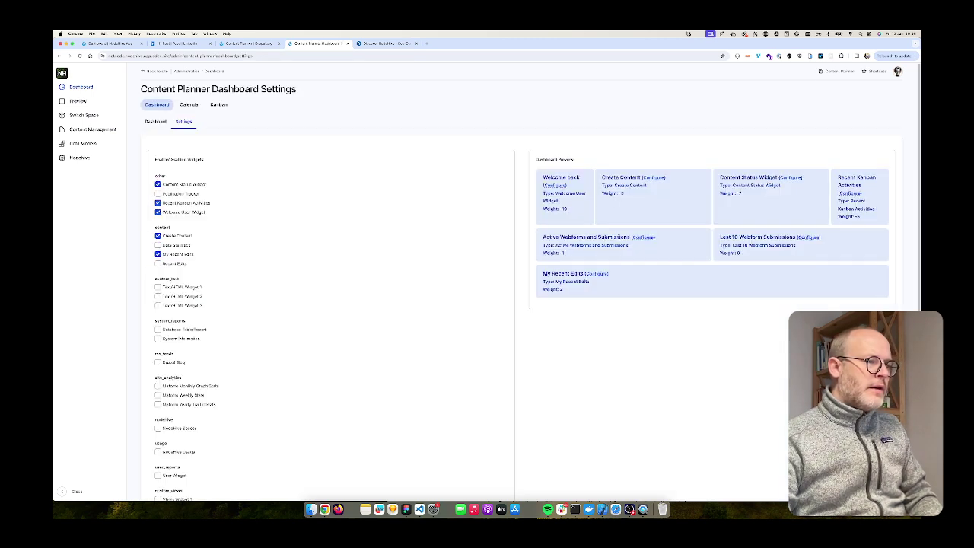
# Open the live dashboard showing the Contact form webform with 7 submissions.
pyautogui.click(155, 122)
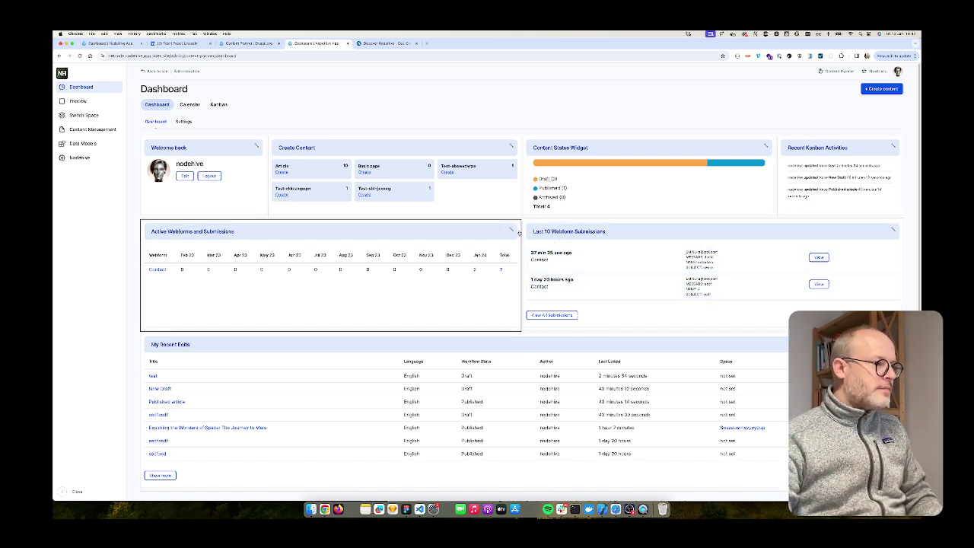
# Limit Active Webforms and Submissions to six months, Aug 23 through Jan 24.
pyautogui.click(511, 231)
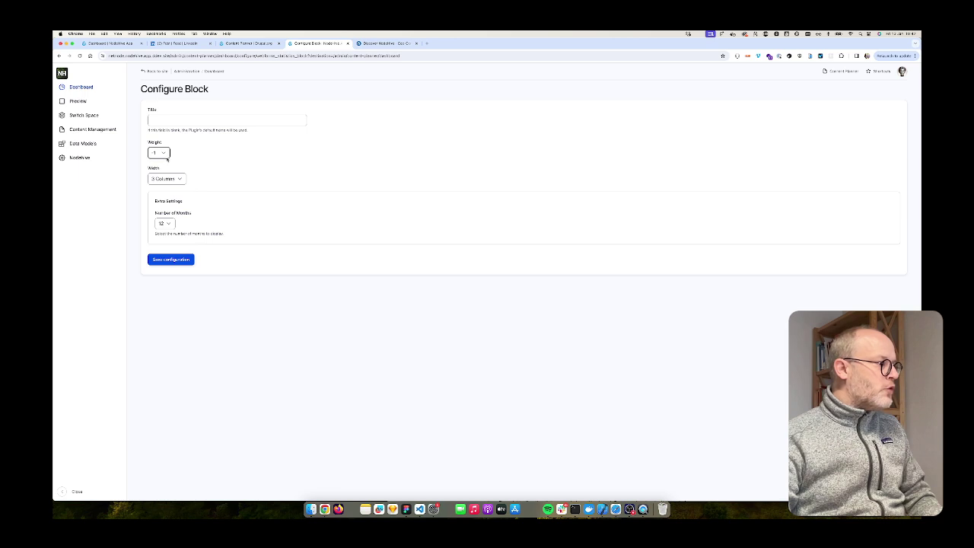
pyautogui.click(163, 225)
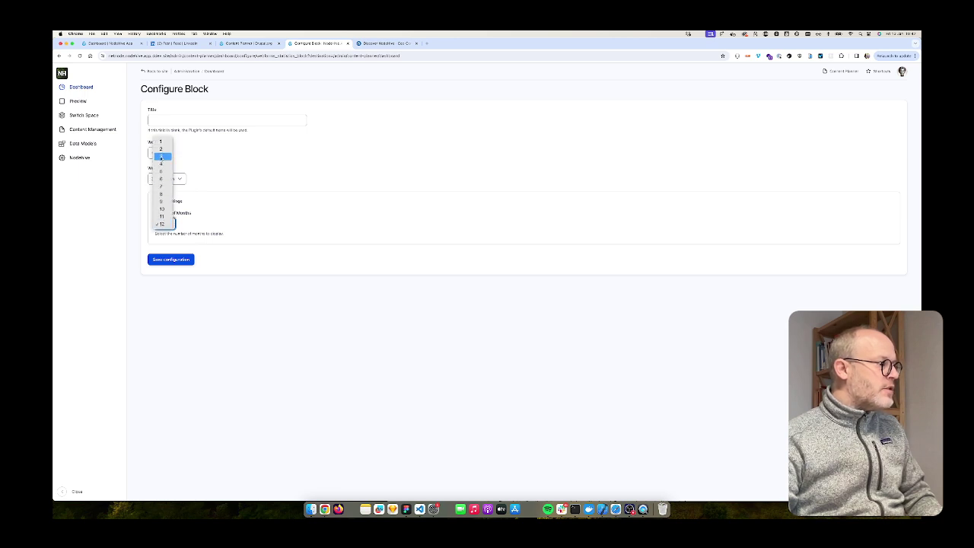
pyautogui.press('Escape')
pyautogui.click(164, 223)
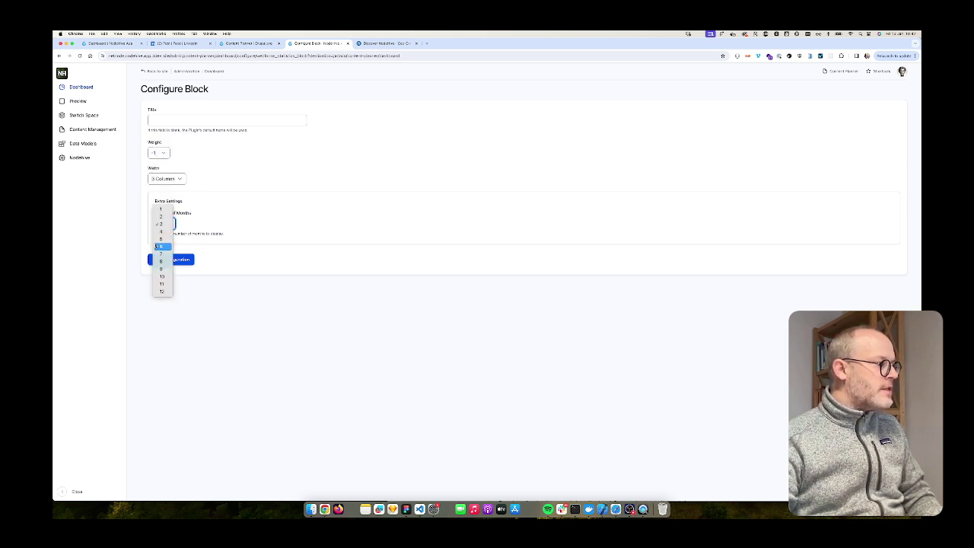
pyautogui.click(163, 249)
pyautogui.click(189, 262)
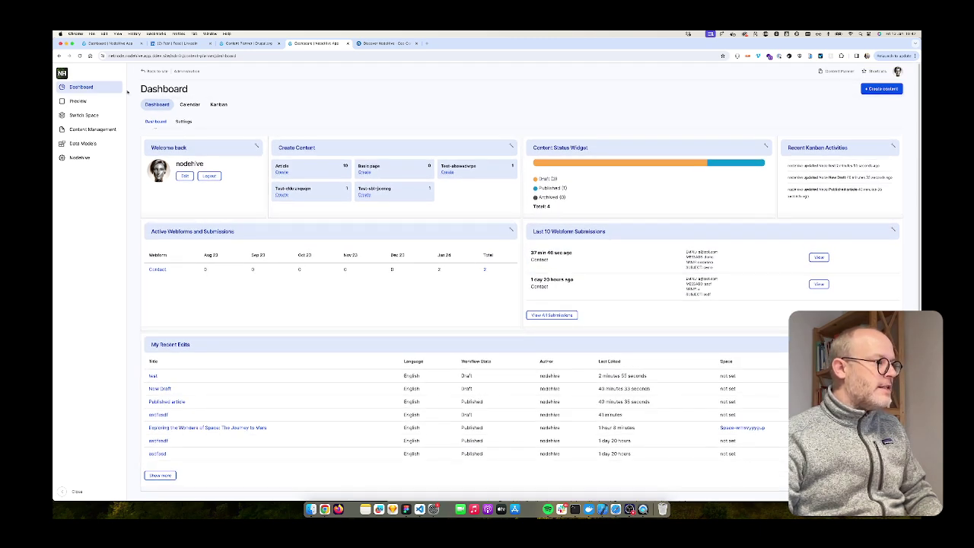
# Enable the Database Table Report widget under system_reports and save the settings.
pyautogui.click(183, 121)
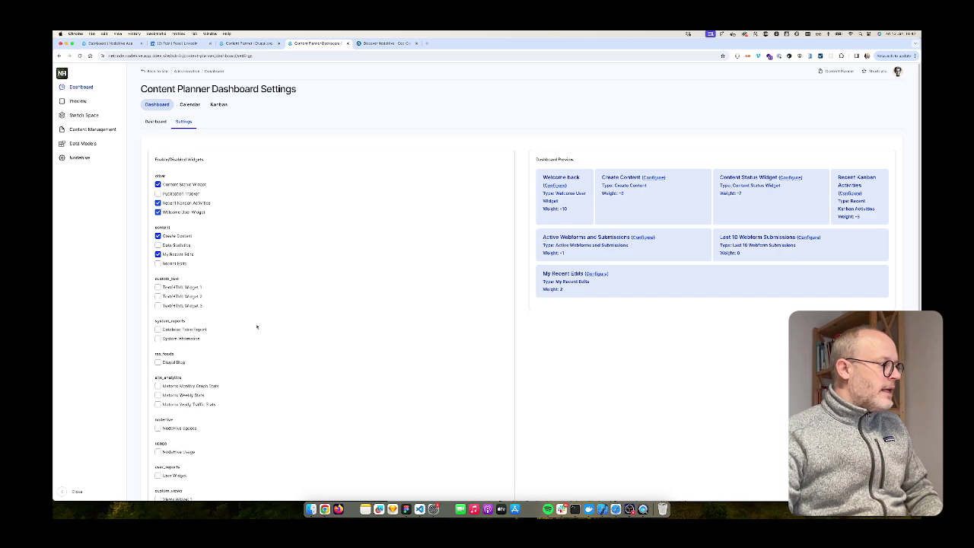
pyautogui.scroll(-5, 256, 331)
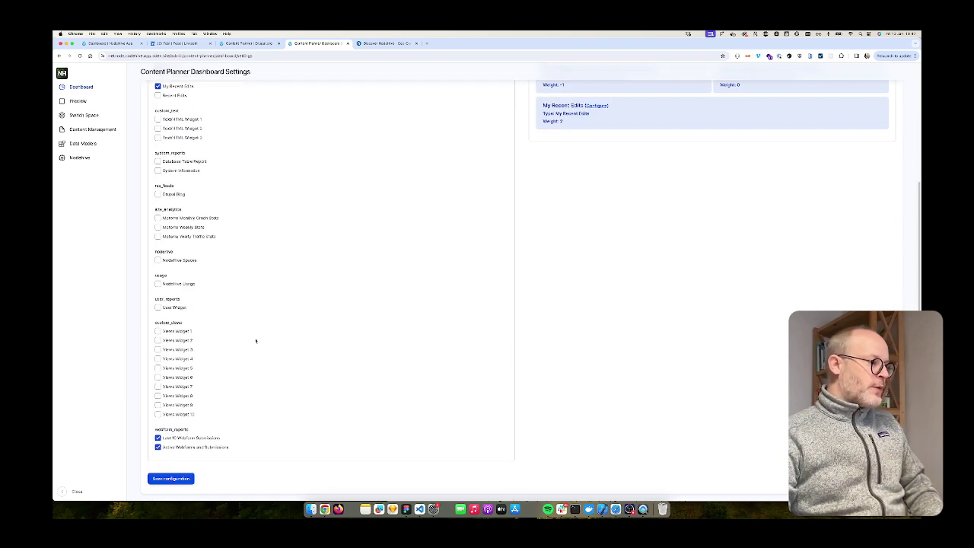
pyautogui.scroll(1, 219, 341)
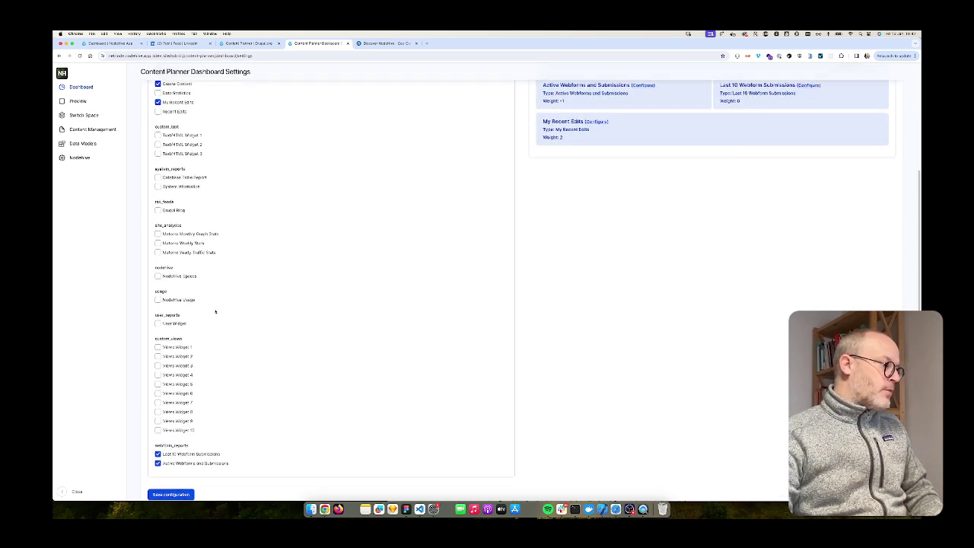
pyautogui.scroll(3, 201, 255)
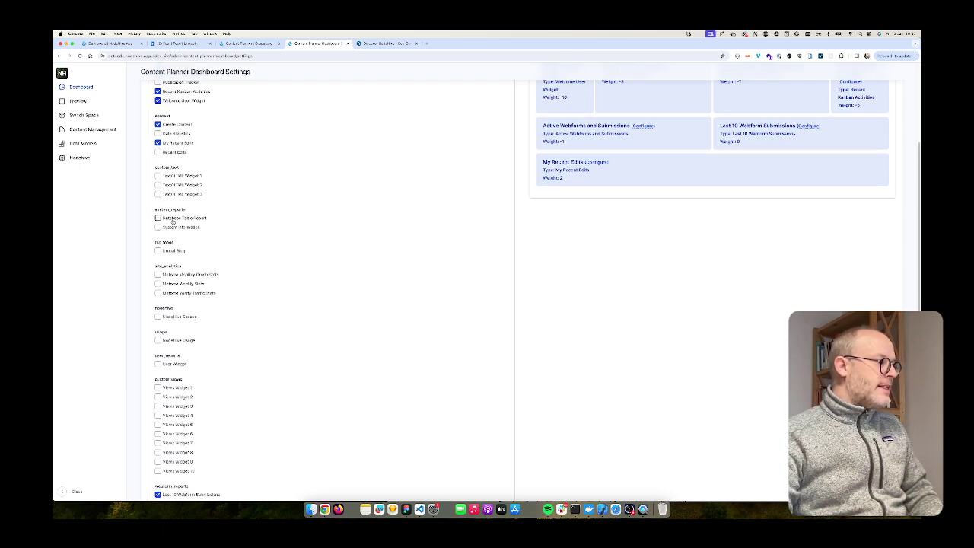
pyautogui.click(173, 221)
pyautogui.scroll(-5, 220, 446)
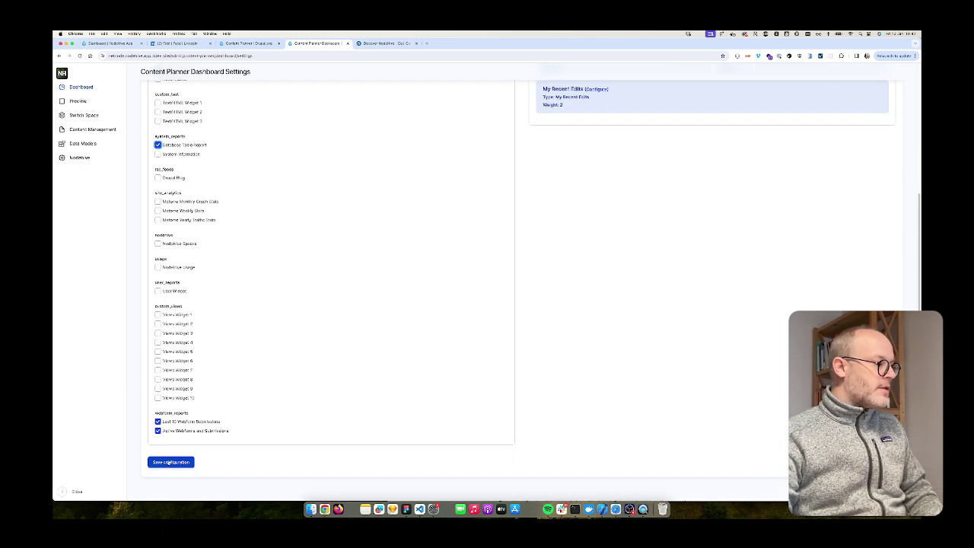
pyautogui.click(171, 462)
pyautogui.scroll(-10, 257, 441)
pyautogui.scroll(5, 258, 444)
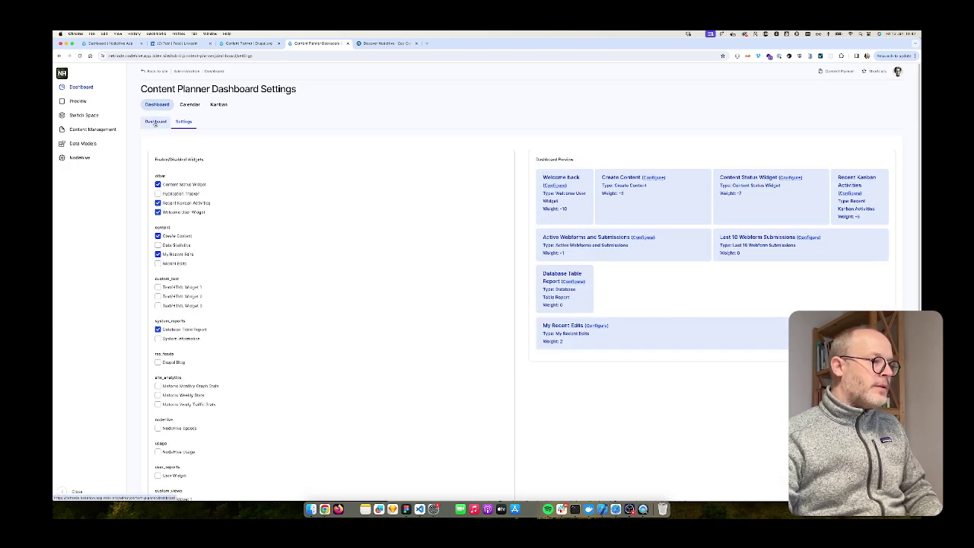
# Give the Database Table Report widget weight 6 and a 6-column width.
pyautogui.click(574, 281)
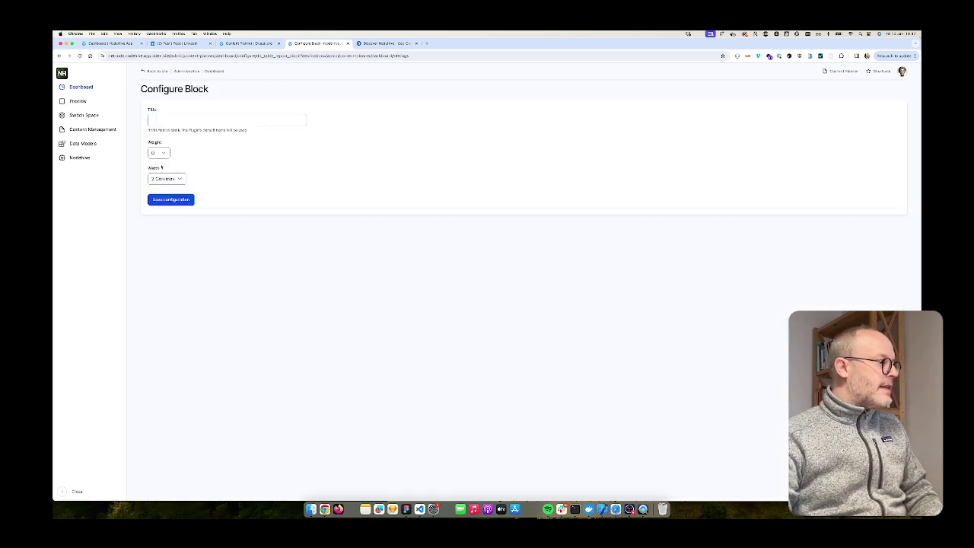
pyautogui.click(156, 153)
pyautogui.click(157, 198)
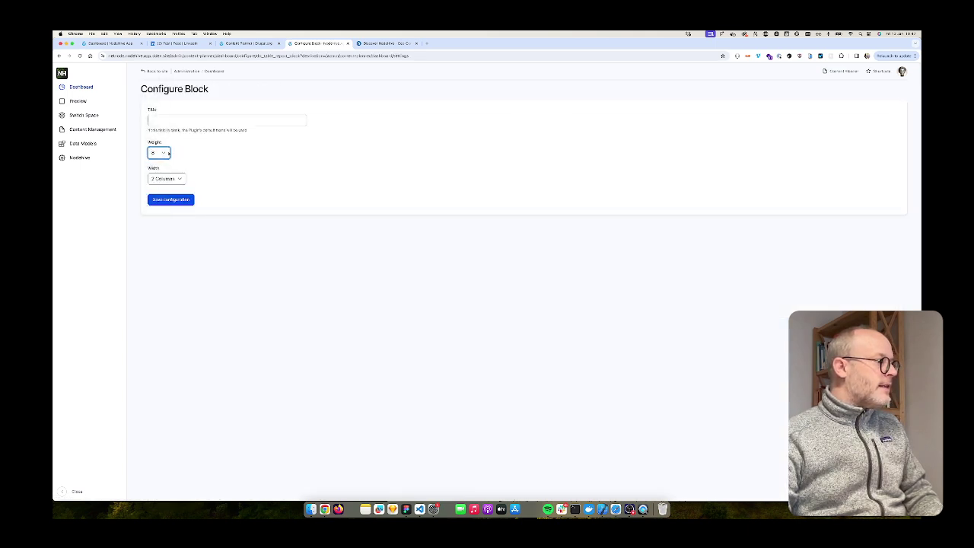
pyautogui.click(166, 178)
pyautogui.click(165, 209)
pyautogui.click(176, 199)
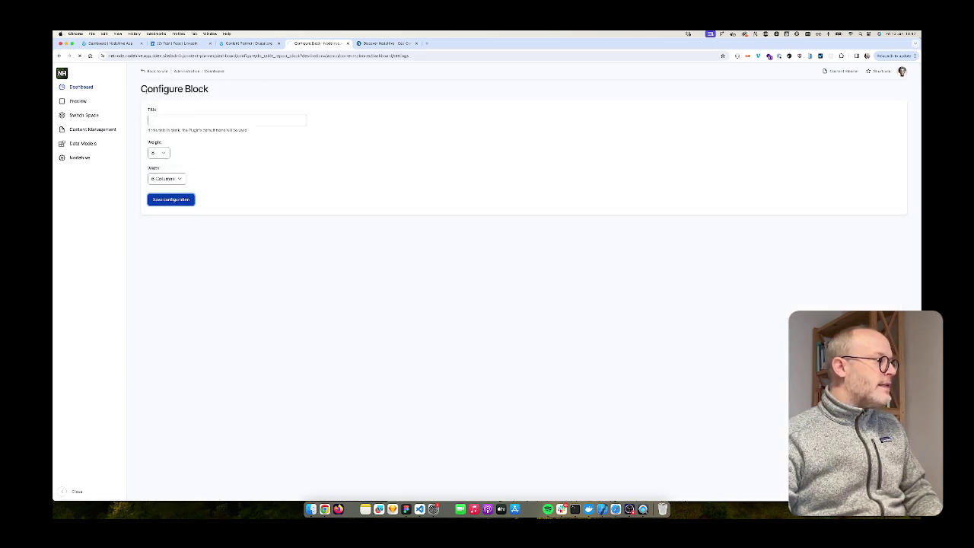
# Review the Database Table Report on the dashboard, listing tables totalling 50.33 MB.
pyautogui.click(155, 121)
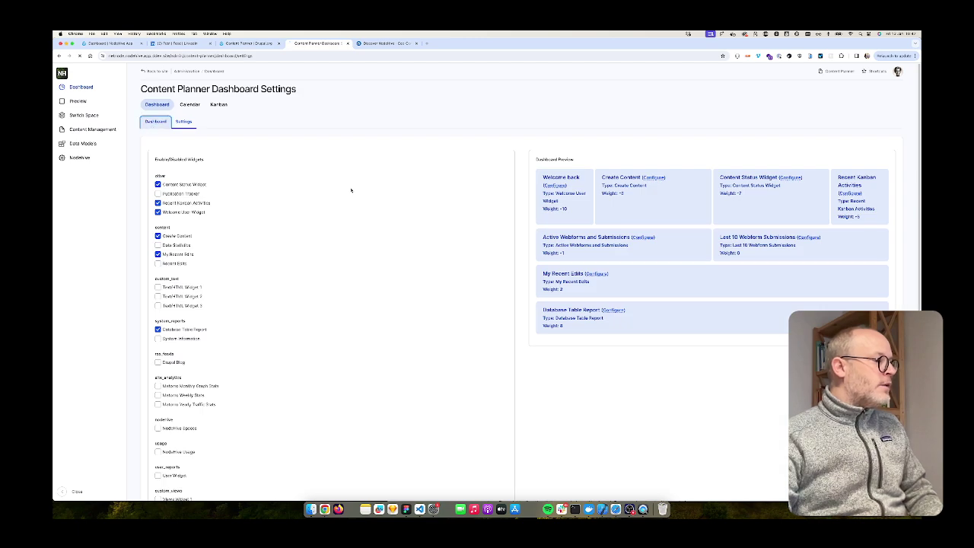
pyautogui.scroll(-10, 375, 380)
pyautogui.scroll(5, 375, 380)
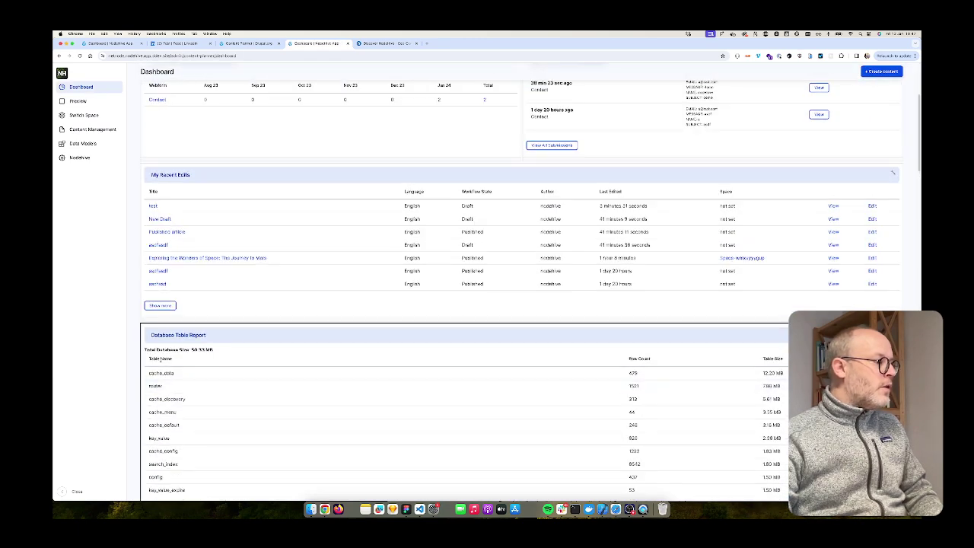
pyautogui.scroll(-2, 257, 372)
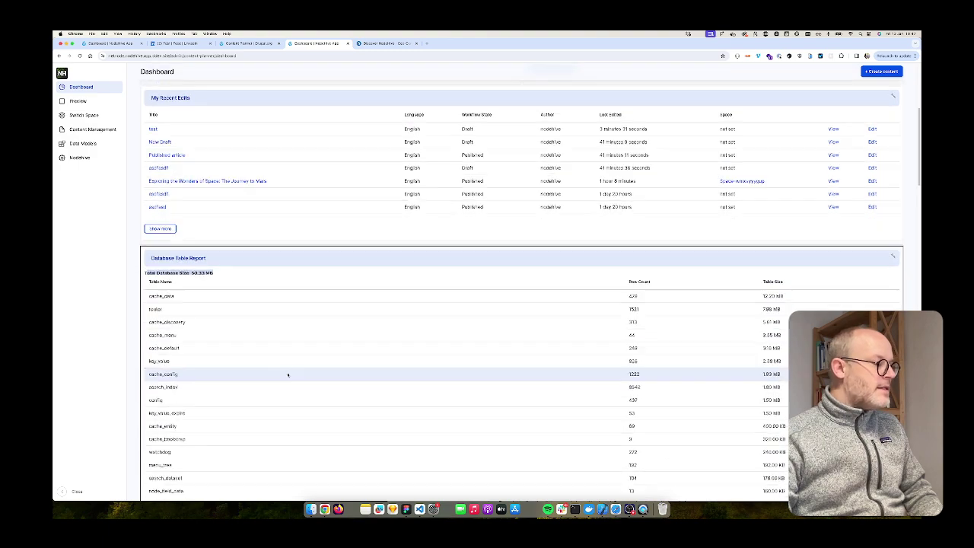
pyautogui.moveTo(148, 298); pyautogui.dragTo(669, 492)
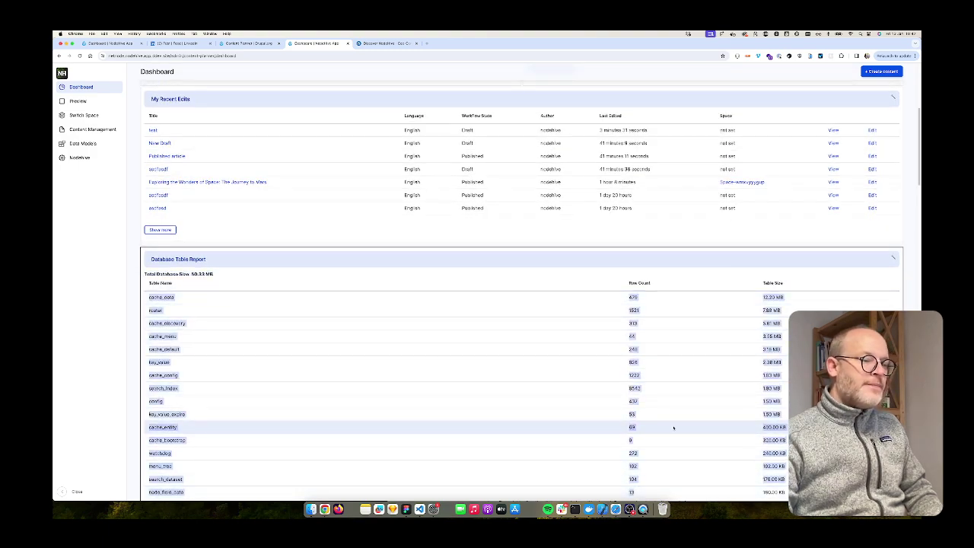
pyautogui.scroll(-8, 675, 427)
pyautogui.scroll(10, 685, 374)
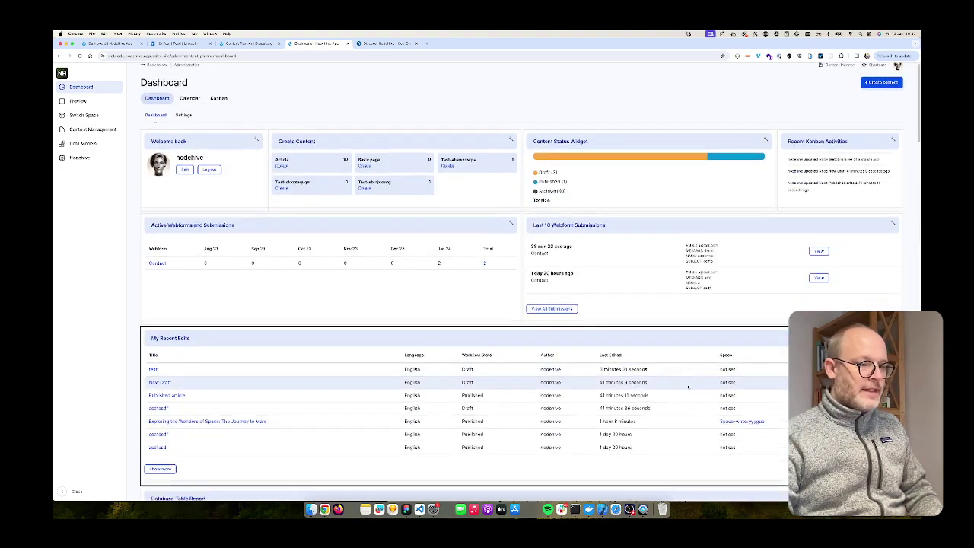
pyautogui.scroll(-5, 688, 388)
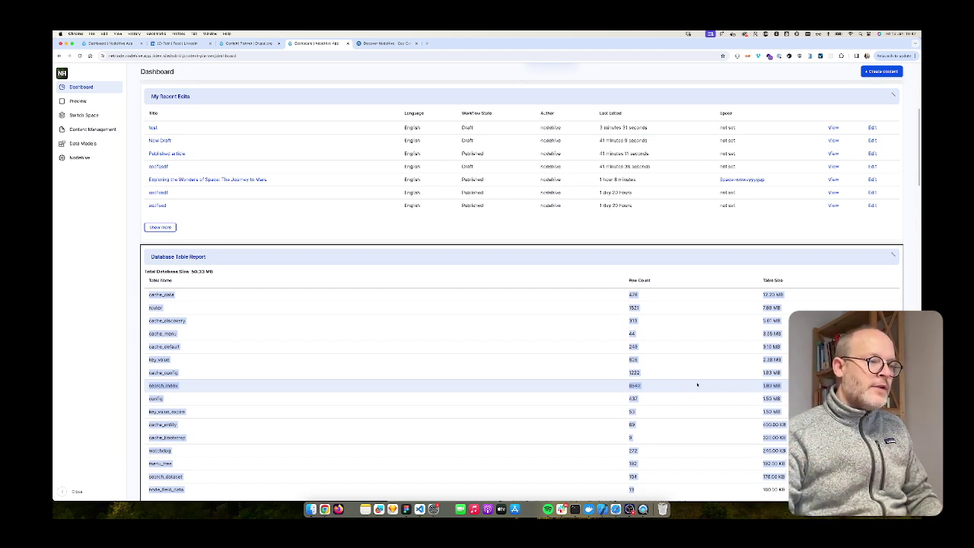
pyautogui.click(700, 381)
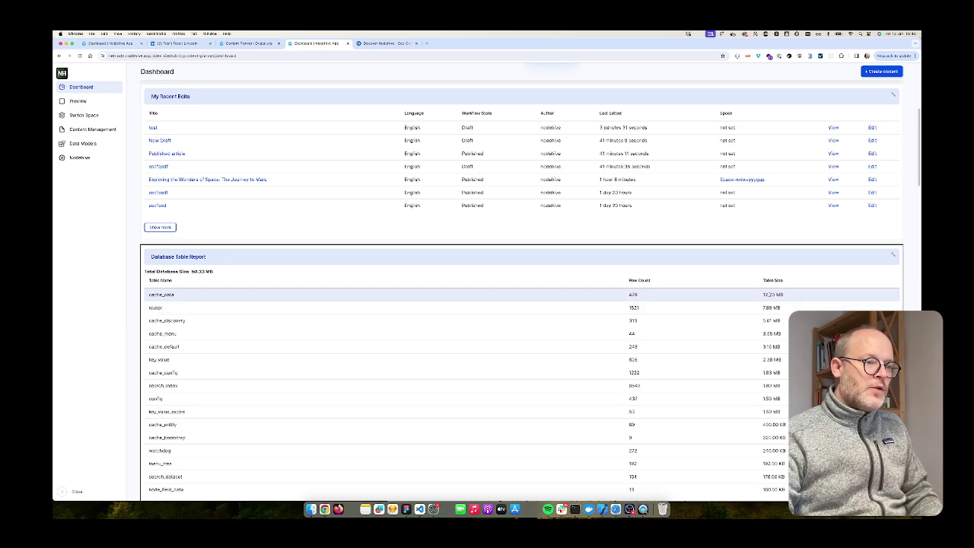
# Enable the System Information widget in the dashboard settings and save the configuration.
pyautogui.scroll(6, 341, 276)
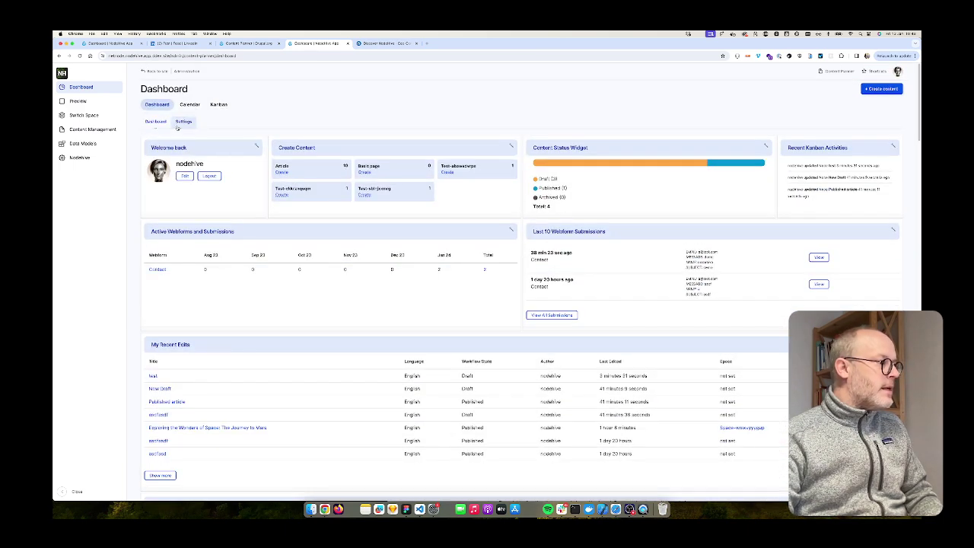
pyautogui.click(184, 122)
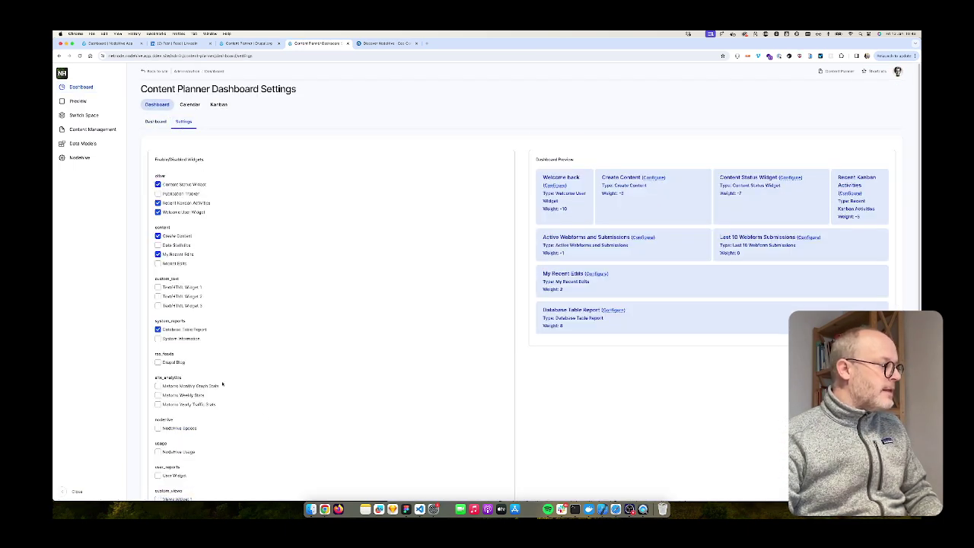
pyautogui.scroll(-1, 223, 384)
pyautogui.click(158, 326)
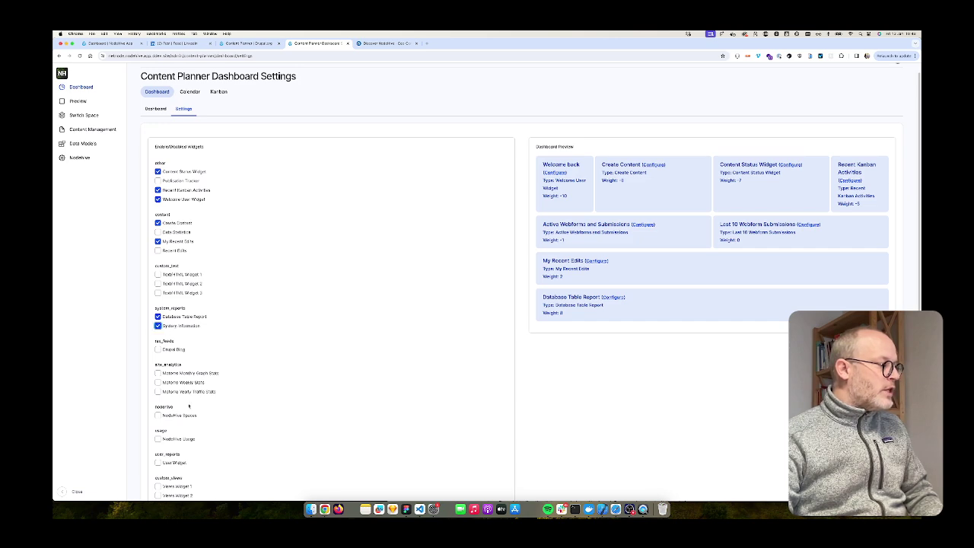
pyautogui.scroll(-5, 189, 409)
pyautogui.click(172, 461)
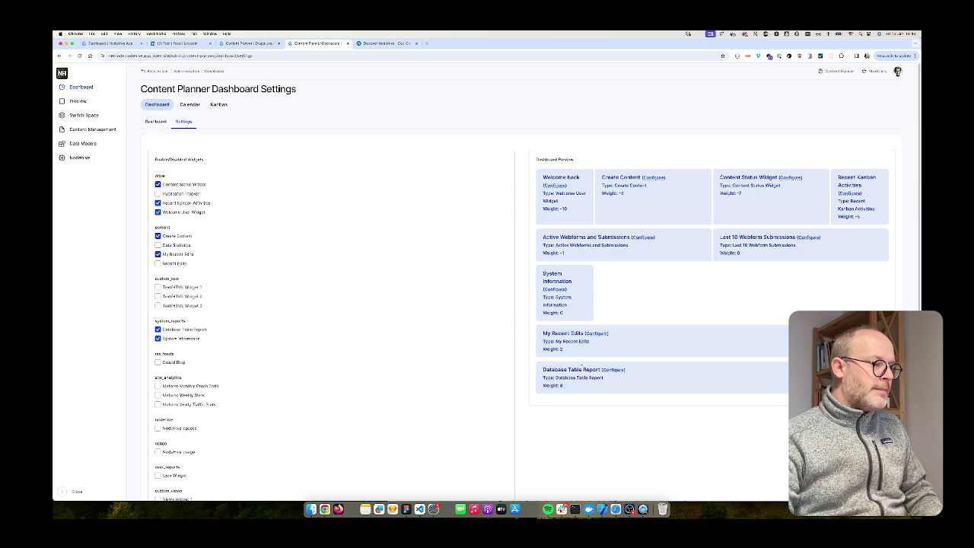
# Give the System Information widget weight 10 and a 6-column width, and save it.
pyautogui.click(554, 289)
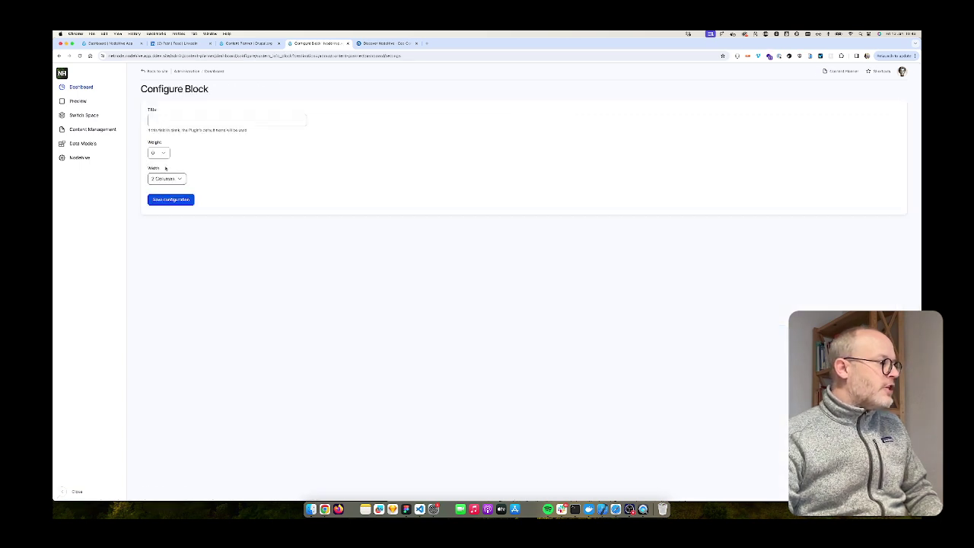
pyautogui.click(157, 153)
pyautogui.click(155, 229)
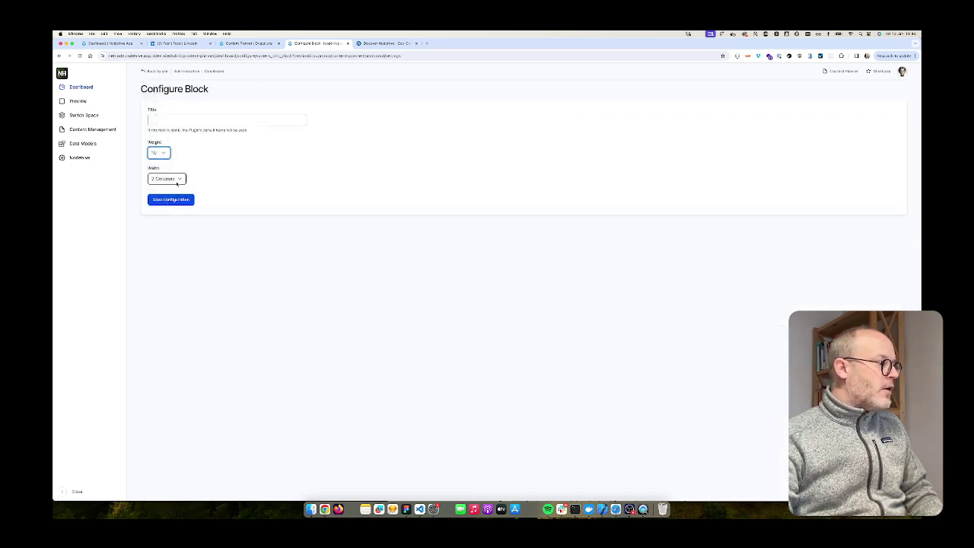
pyautogui.click(175, 179)
pyautogui.click(181, 209)
pyautogui.click(184, 202)
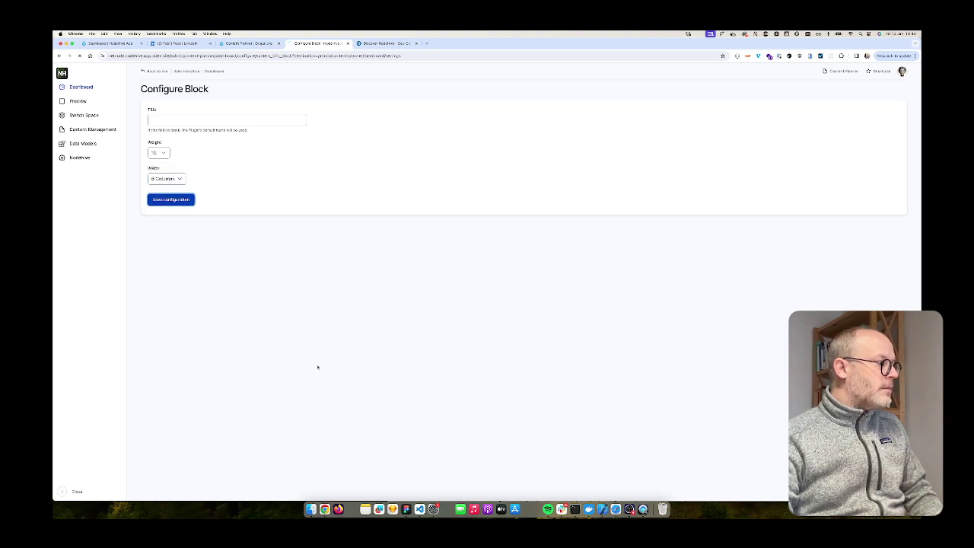
# On the dashboard, select the Database, PHP Version and Drupal Version rows of System Information.
pyautogui.click(155, 122)
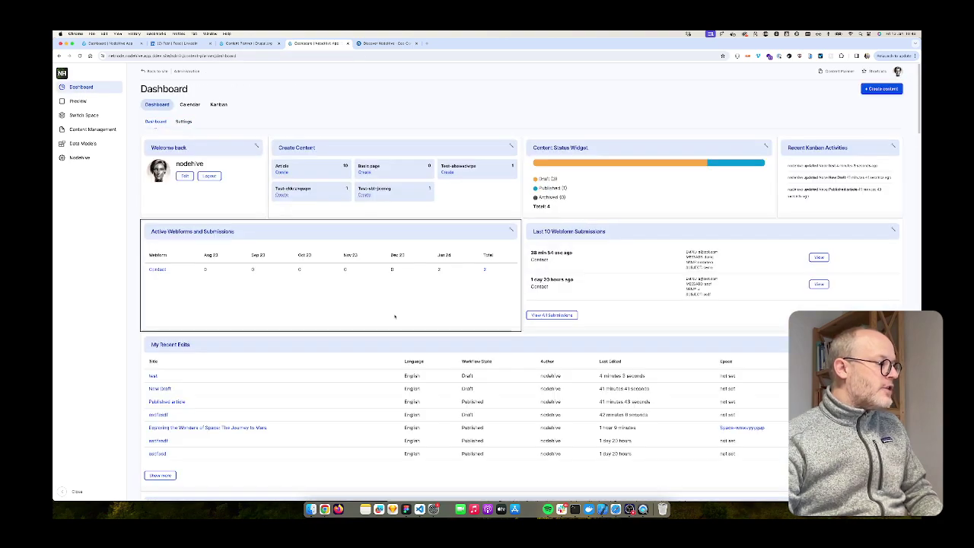
pyautogui.scroll(-10, 386, 370)
pyautogui.scroll(8, 374, 337)
pyautogui.scroll(-10, 374, 337)
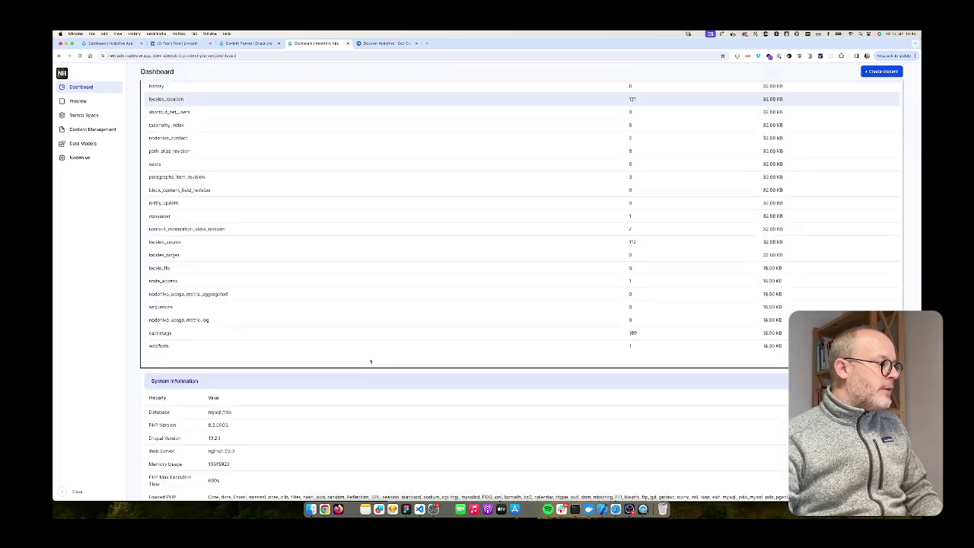
pyautogui.moveTo(149, 264); pyautogui.dragTo(204, 283)
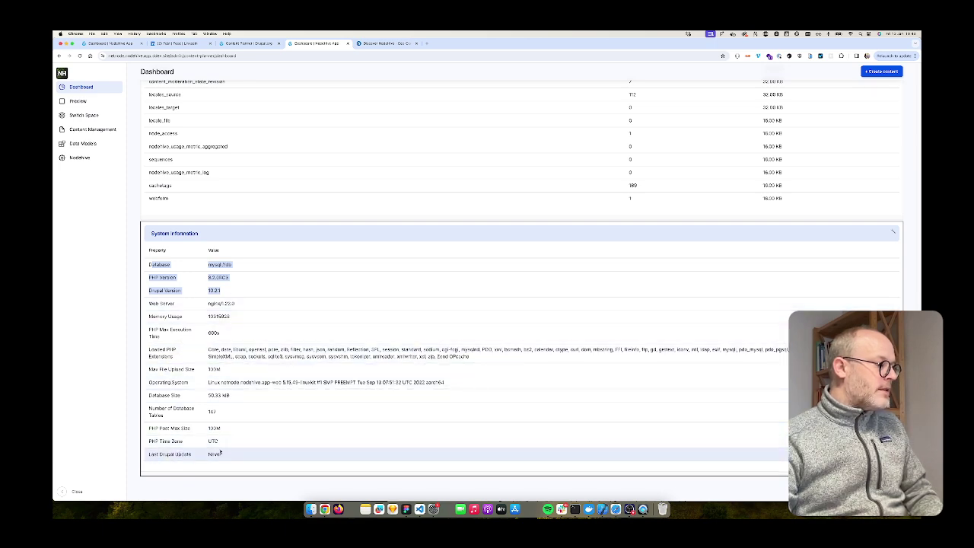
# Open the dashboard settings to see System Information listed last in the preview.
pyautogui.scroll(1, 219, 450)
pyautogui.scroll(1, 220, 451)
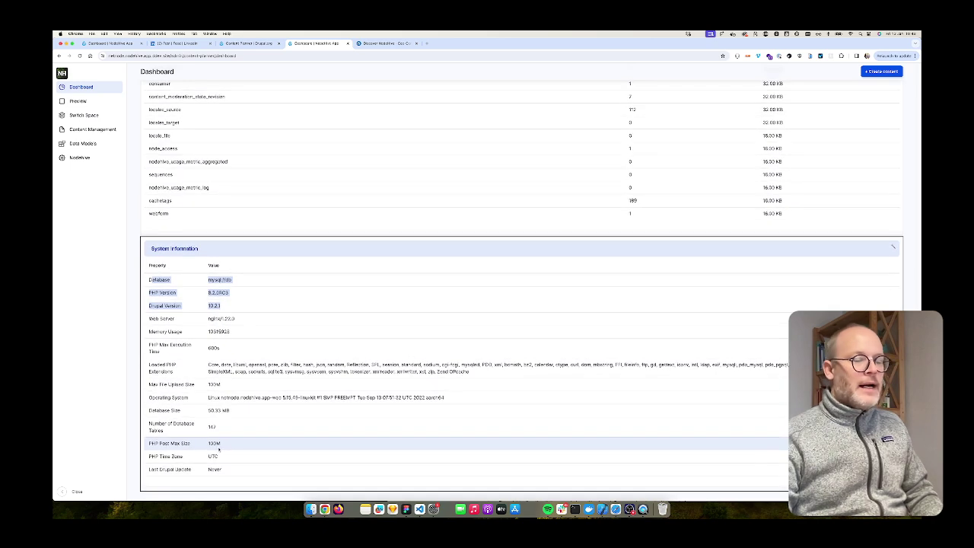
pyautogui.scroll(2, 202, 426)
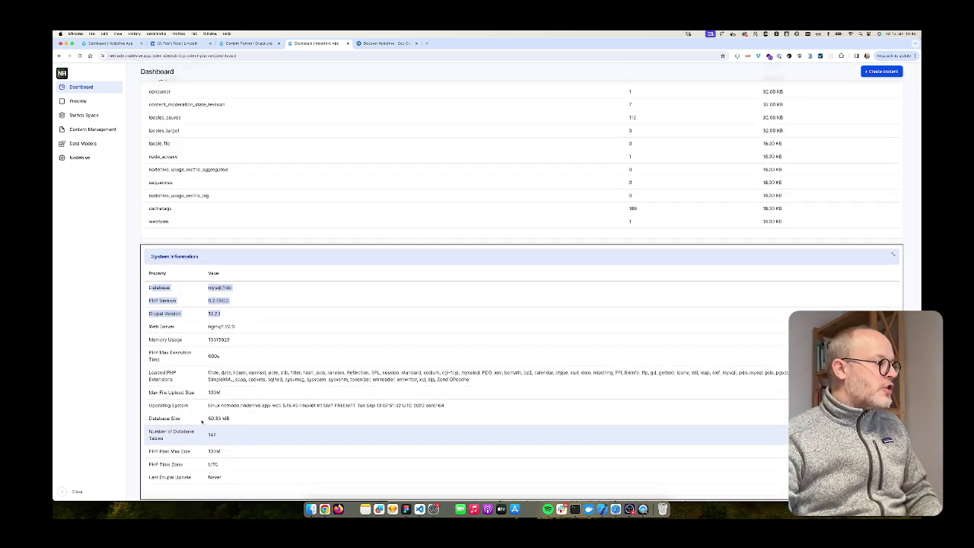
pyautogui.scroll(15, 202, 418)
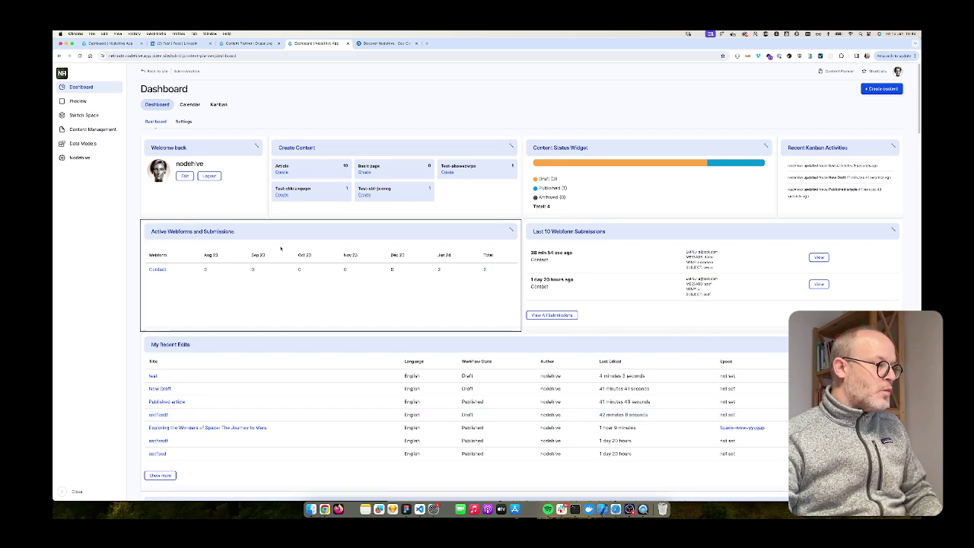
pyautogui.click(183, 122)
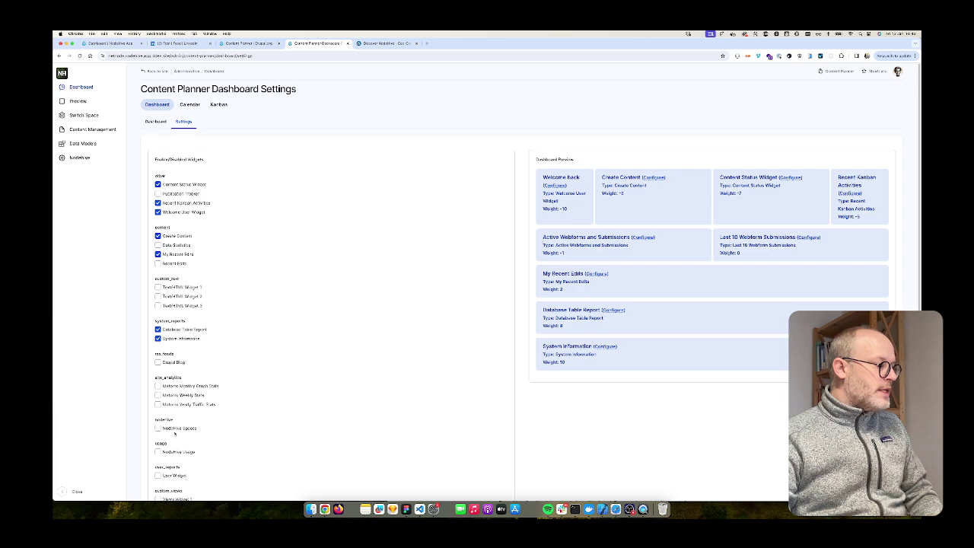
pyautogui.scroll(-2, 174, 432)
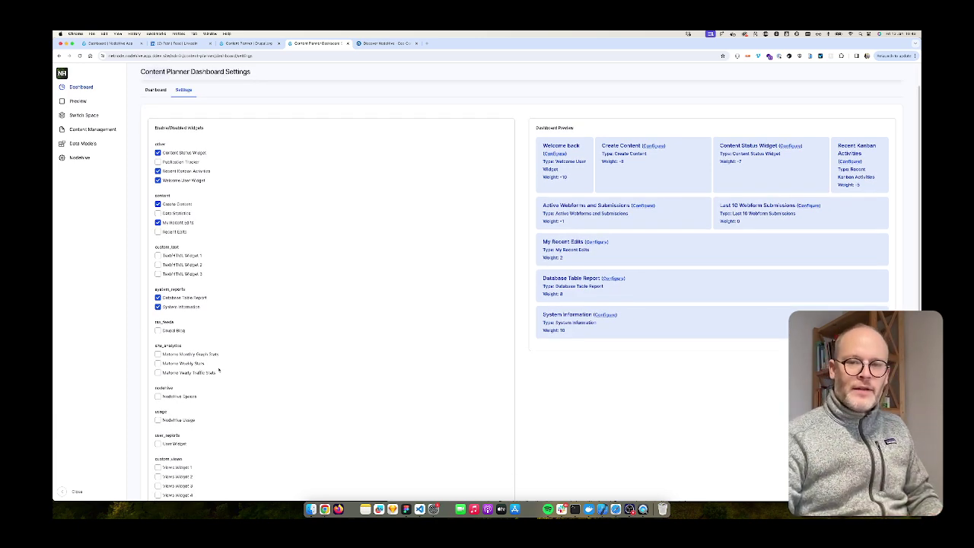
# Browse the Content Planner project page on Drupal.org down to Releases, then return to the site's tab.
pyautogui.click(240, 43)
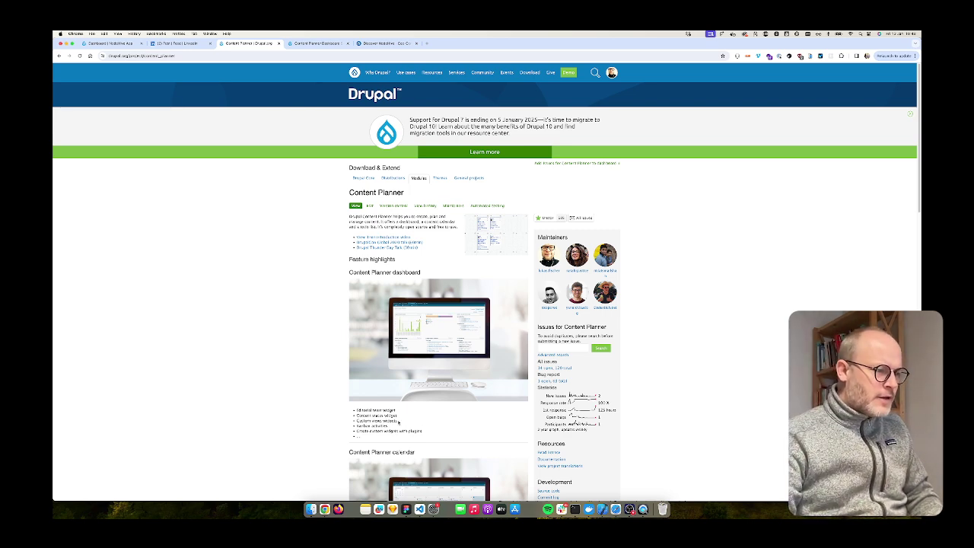
pyautogui.scroll(-2, 397, 422)
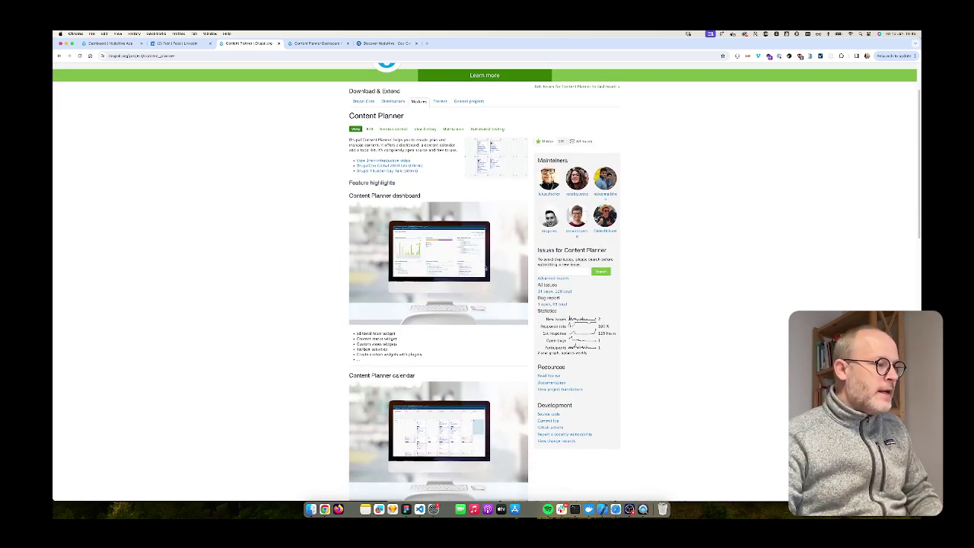
pyautogui.scroll(-15, 484, 290)
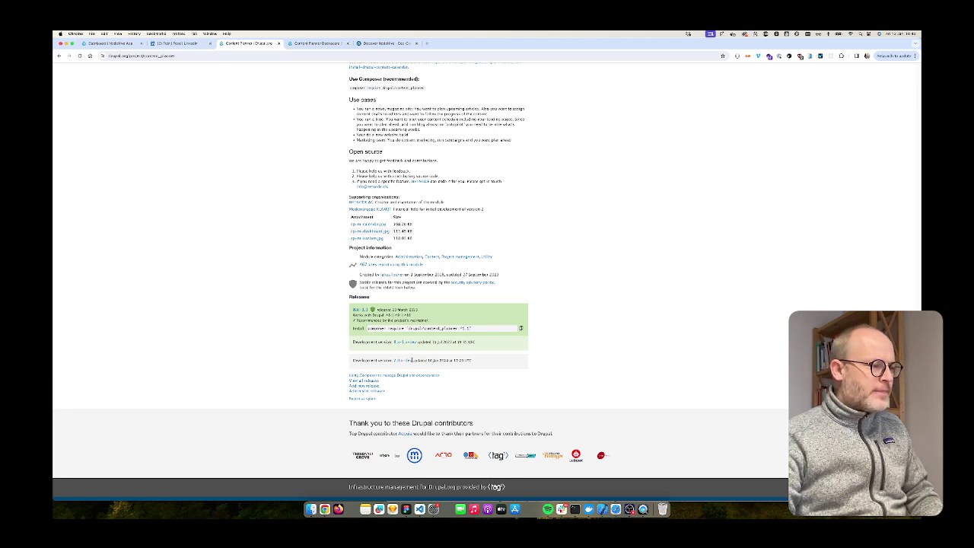
pyautogui.click(320, 43)
pyautogui.click(155, 90)
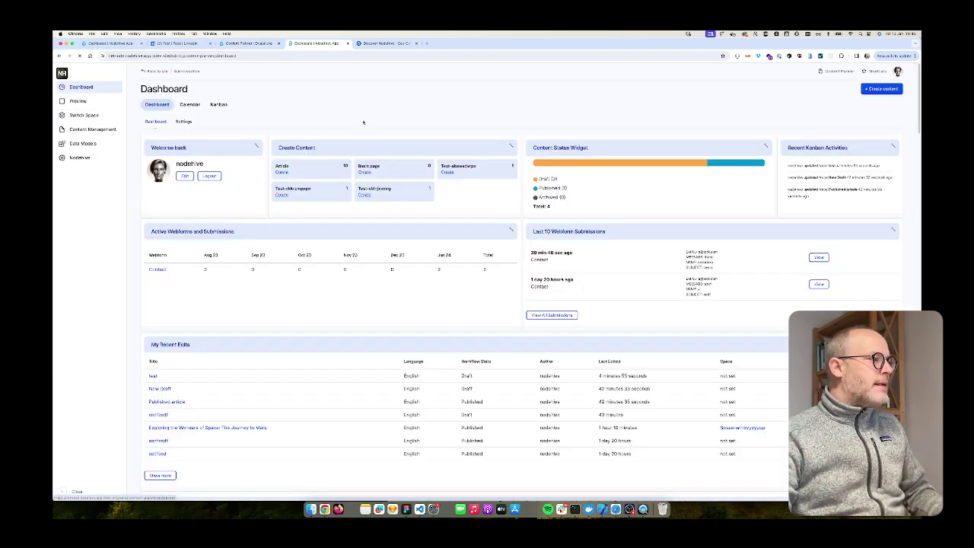